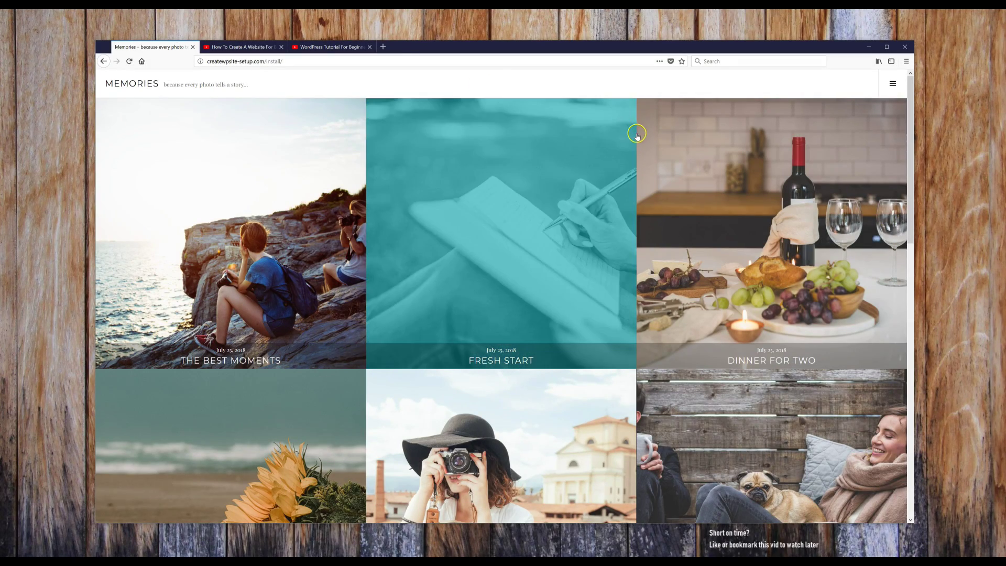
Look through the website and WordPress tutorial video tabs, then return to the Memories photo blog tab.
scroll(636, 137, down, 1)
scroll(637, 138, down, 5)
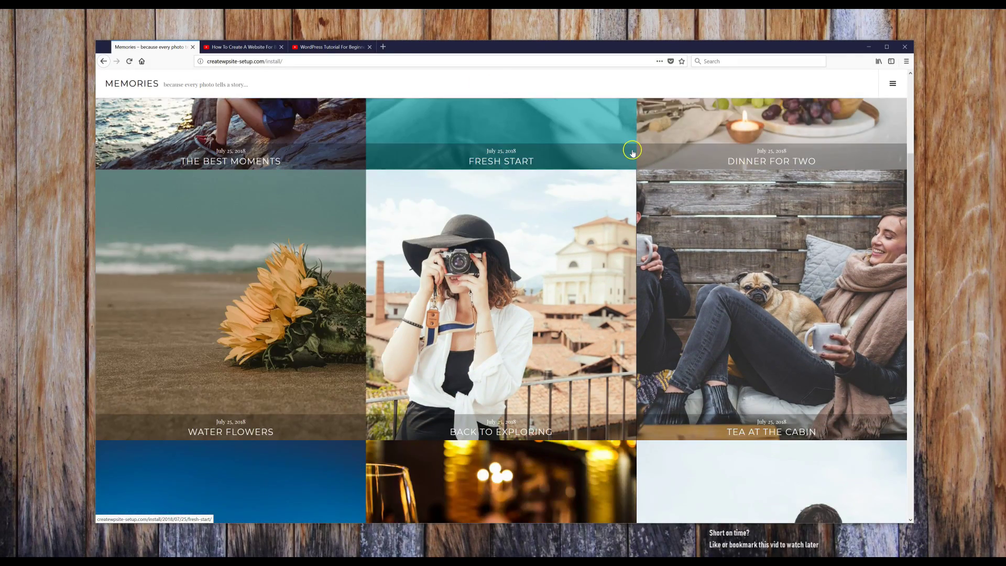
scroll(633, 152, down, 1)
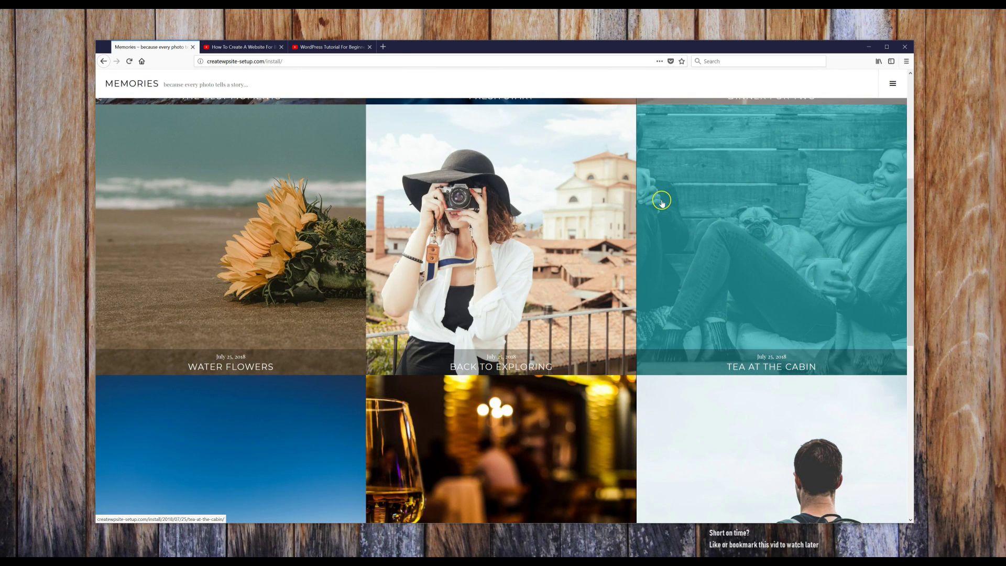
scroll(659, 203, down, 1)
scroll(659, 203, up, 5)
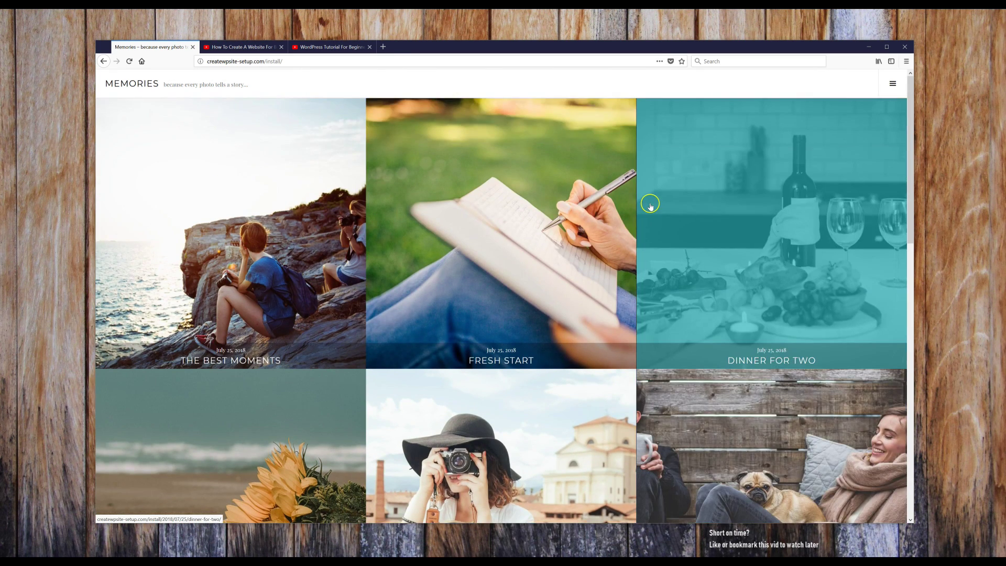
click(252, 46)
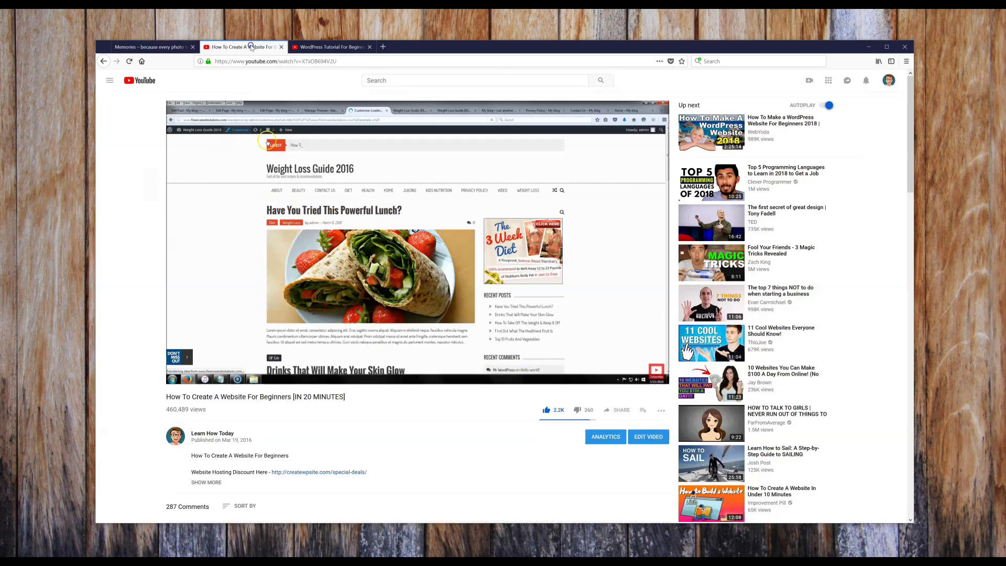
click(332, 47)
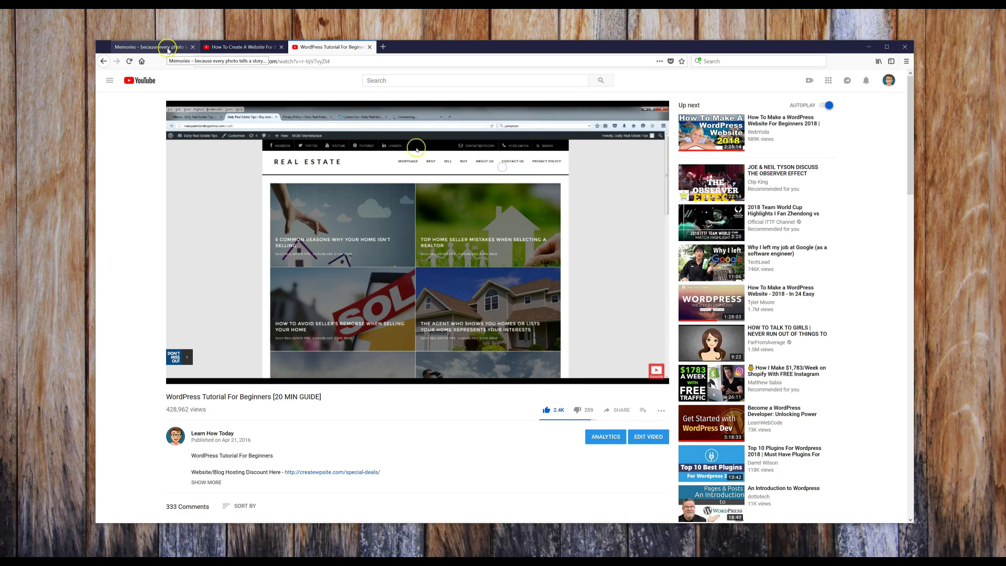
click(168, 48)
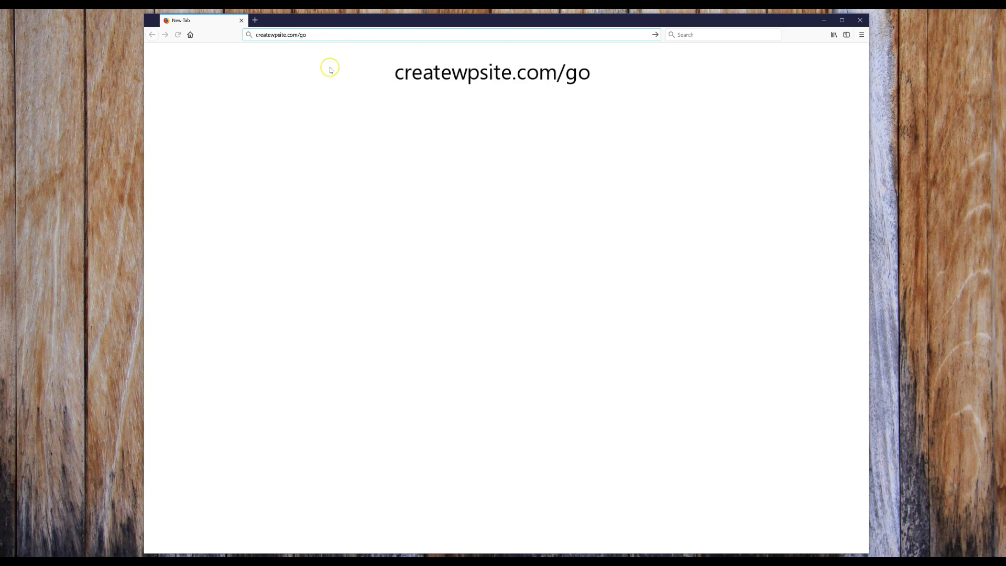
Load createwpsite.com/go and follow the GoDaddy coupon to the $1.00/mo web hosting offer.
drag(318, 34, 226, 35)
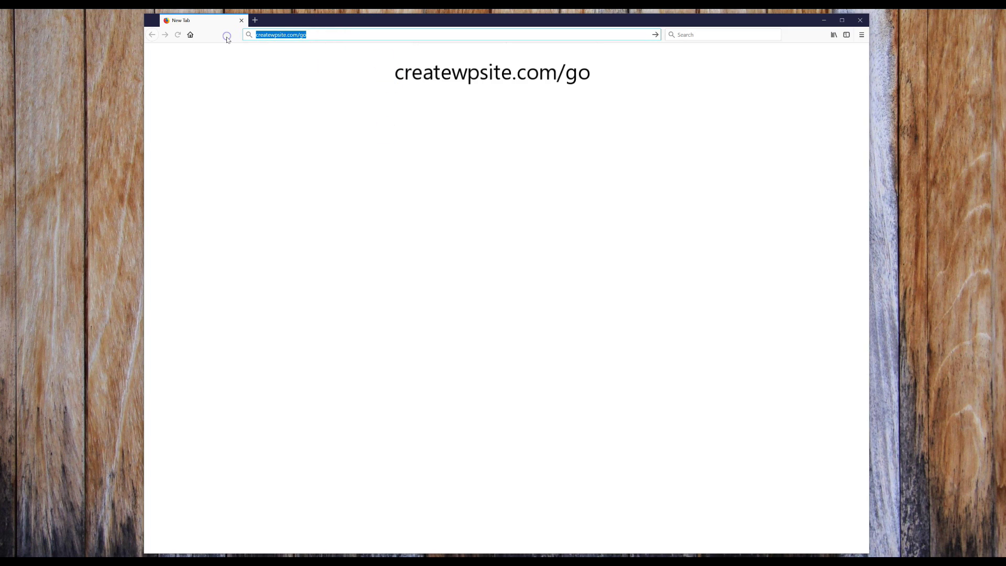
key(Return)
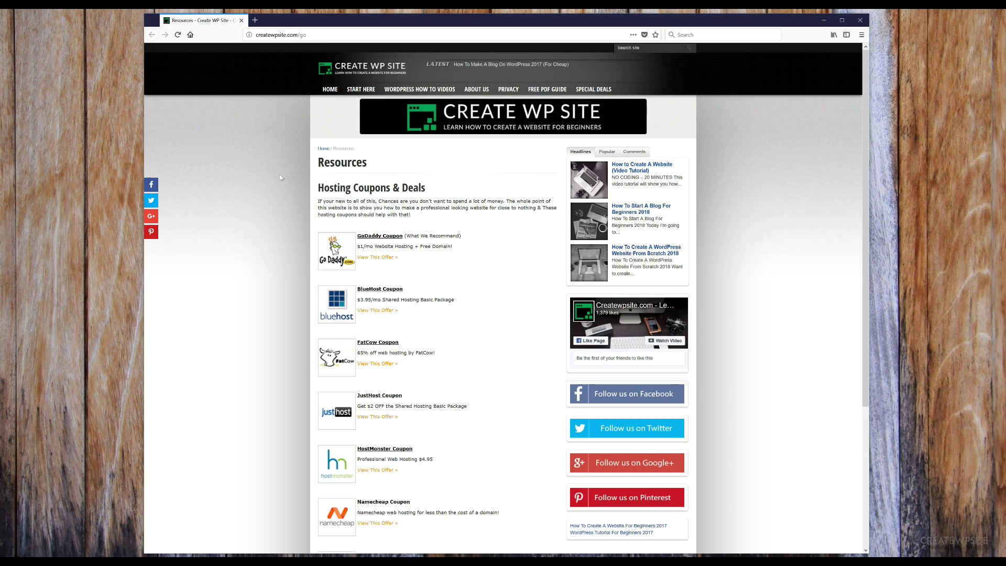
click(385, 237)
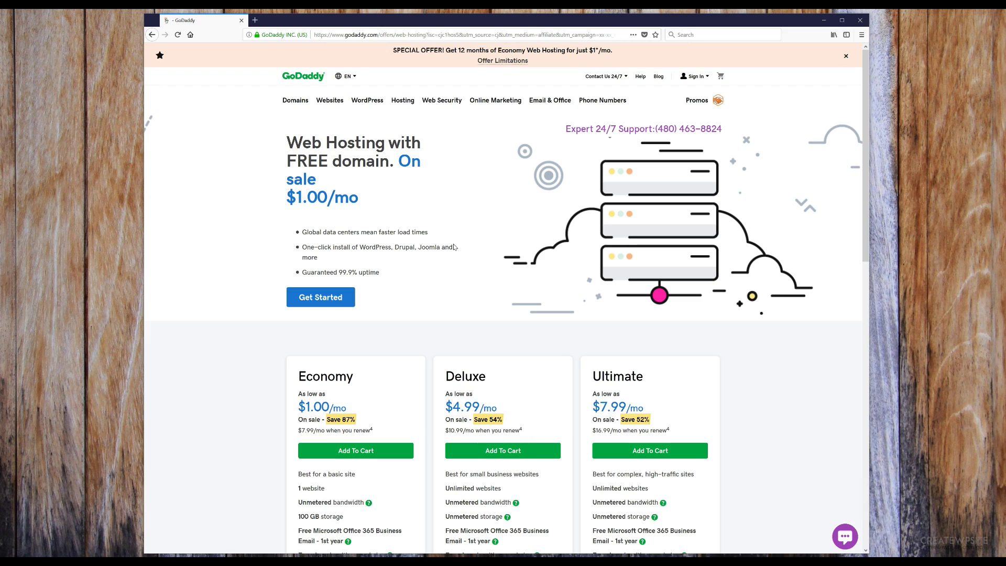
scroll(454, 247, down, 1)
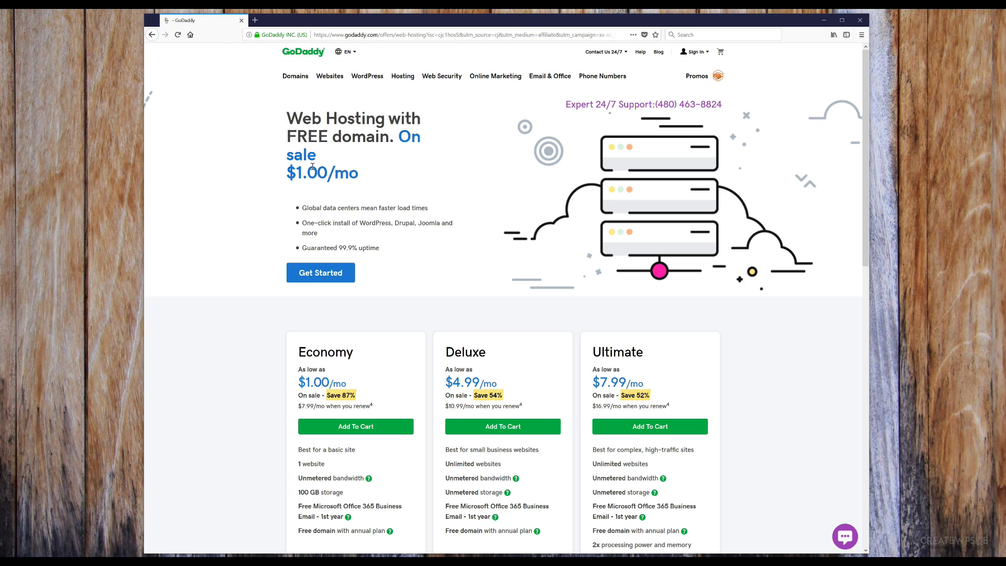
Maximize the browser window and start the GoDaddy web hosting order with Get Started.
key(super+Up)
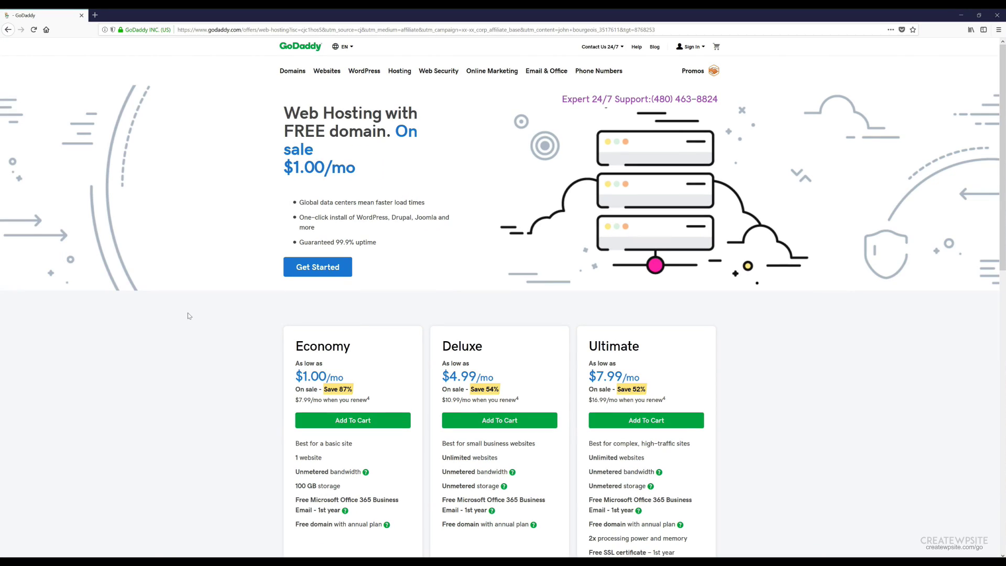
click(355, 268)
click(335, 269)
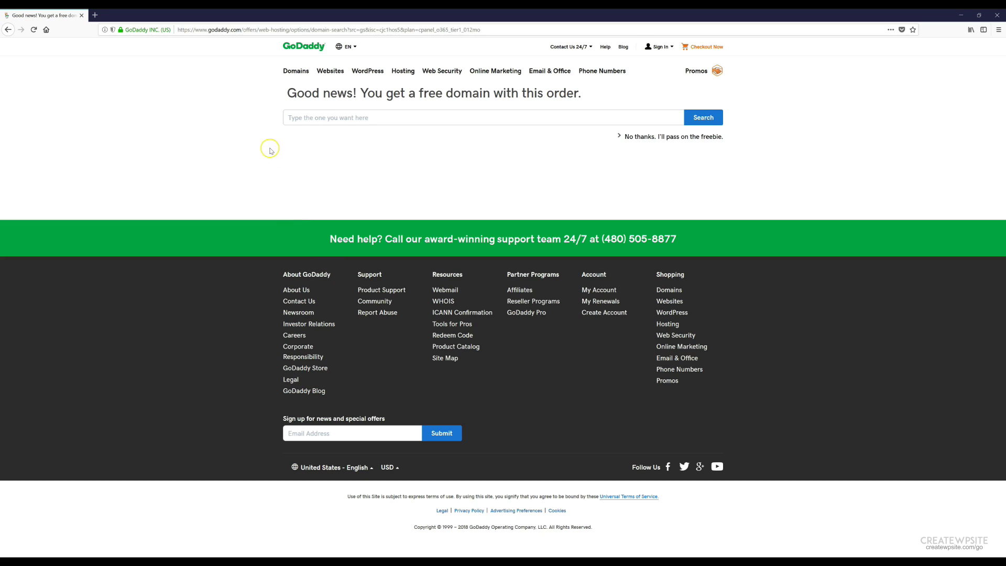
Search for exampledomain1.com, claim it as the free domain, and continue to checkout.
click(318, 114)
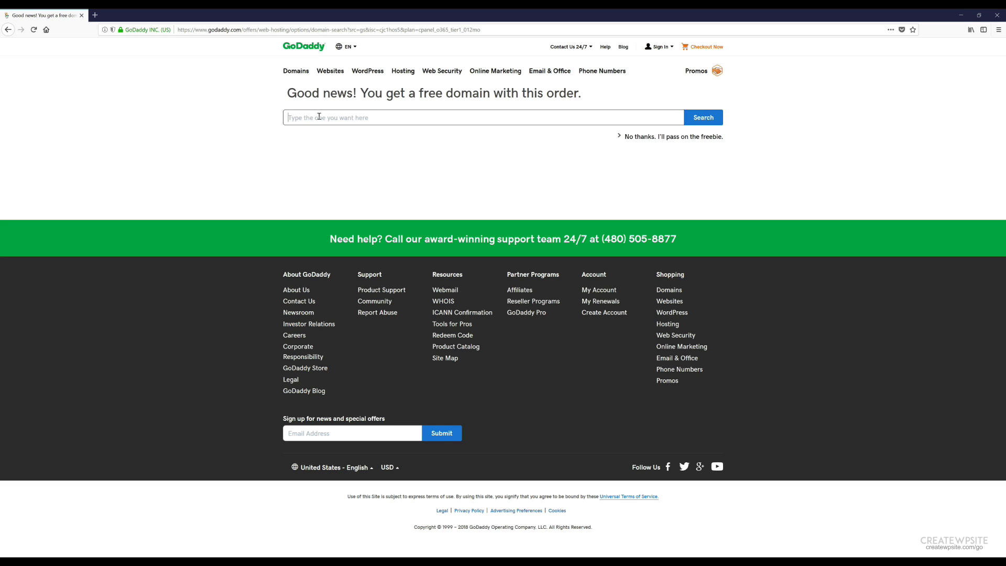
text(exampledomain1.com)
click(704, 118)
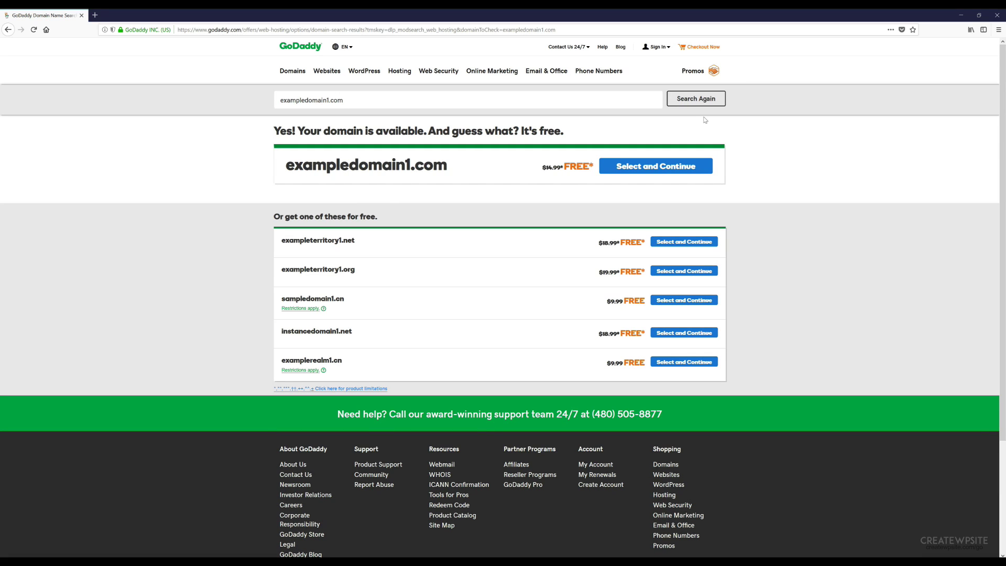
click(671, 173)
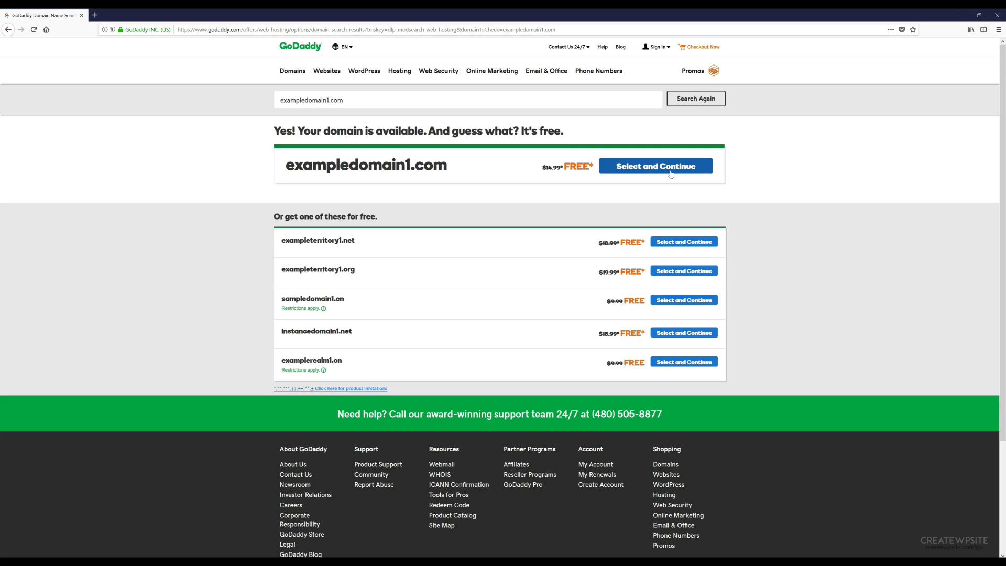
click(714, 231)
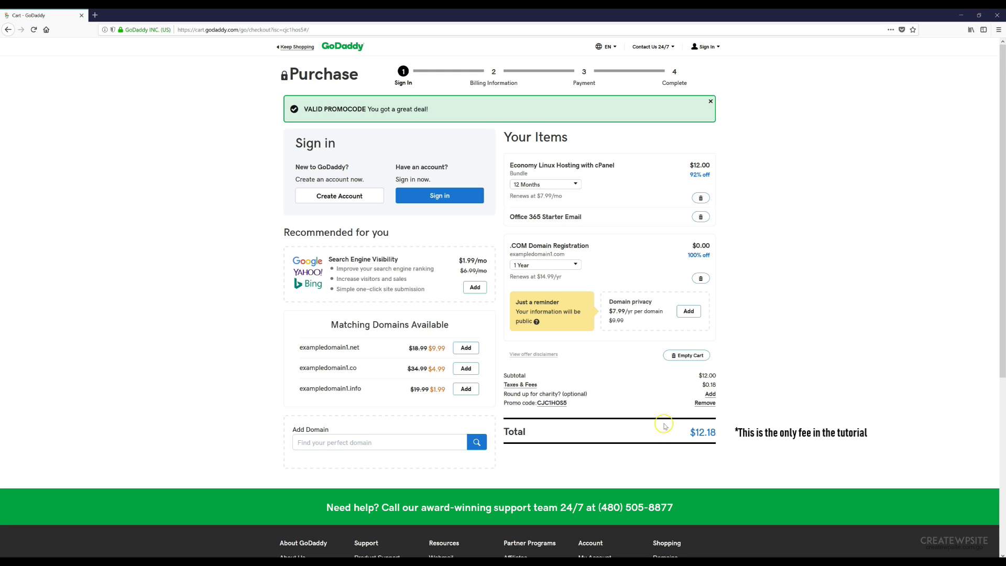
Start a new GoDaddy account and paste in the account e-mail address and username.
click(338, 196)
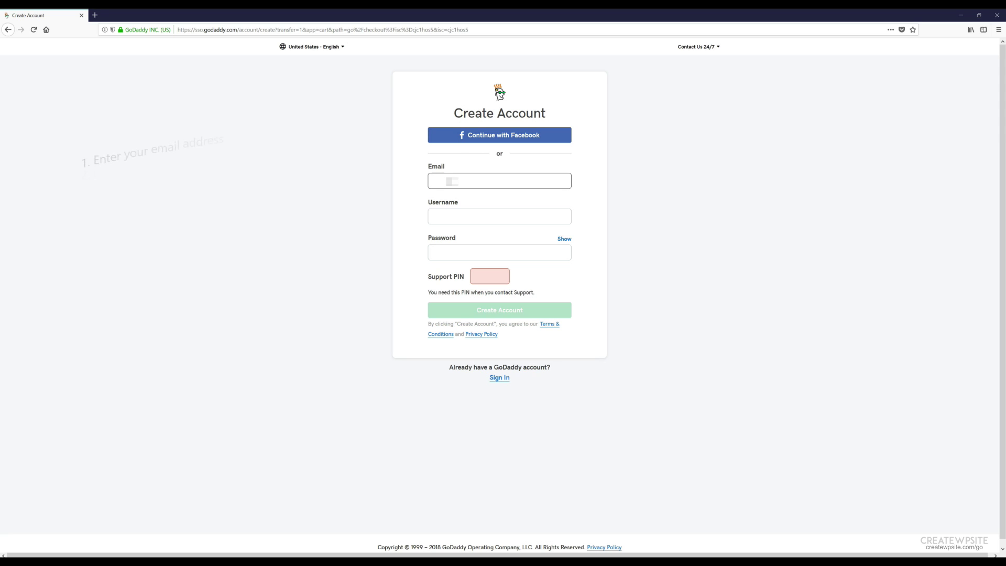
key(ctrl+v)
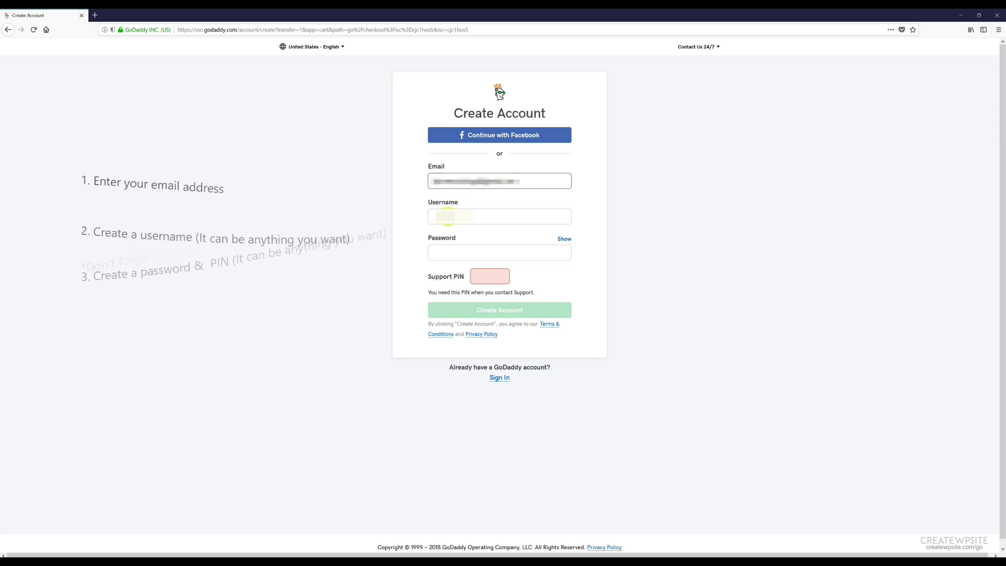
click(445, 216)
key(ctrl+v)
click(426, 222)
Enter the account password and a 4-digit support PIN, then submit the new account.
click(451, 240)
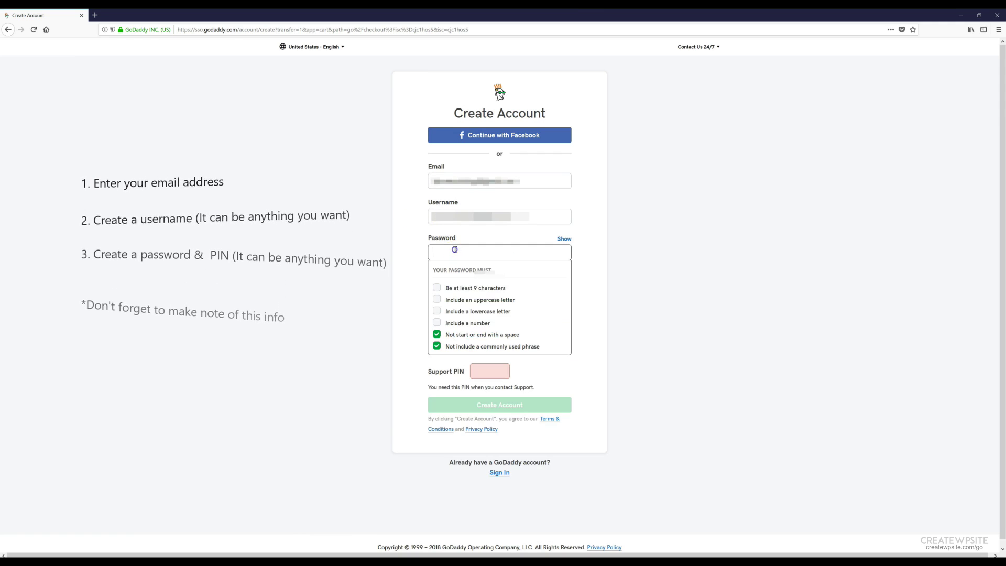
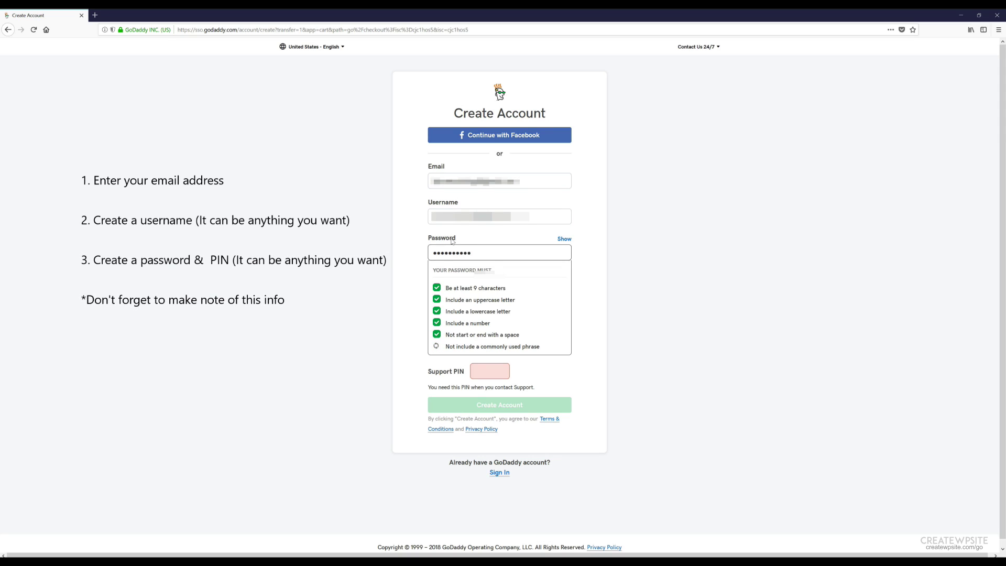
click(419, 249)
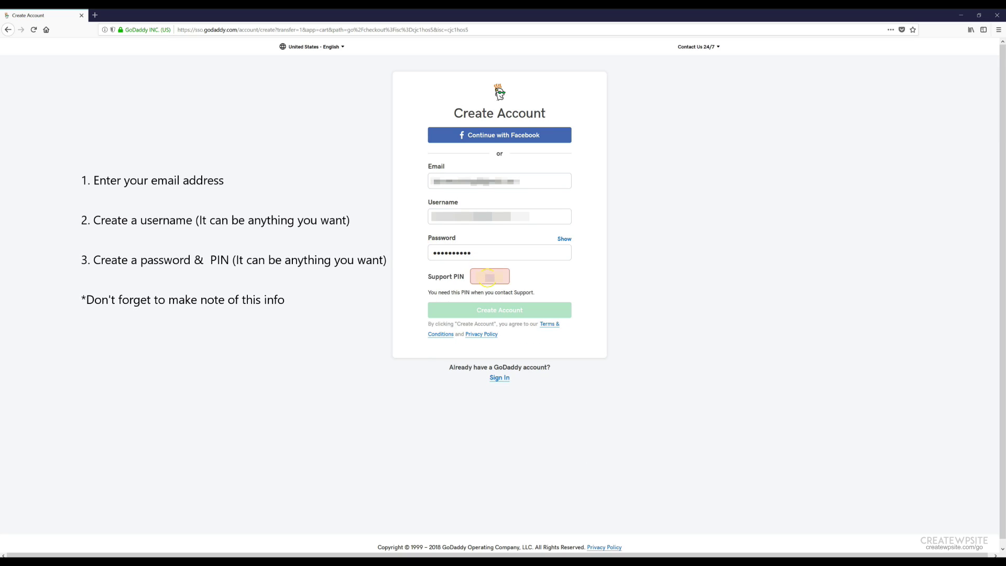
click(490, 277)
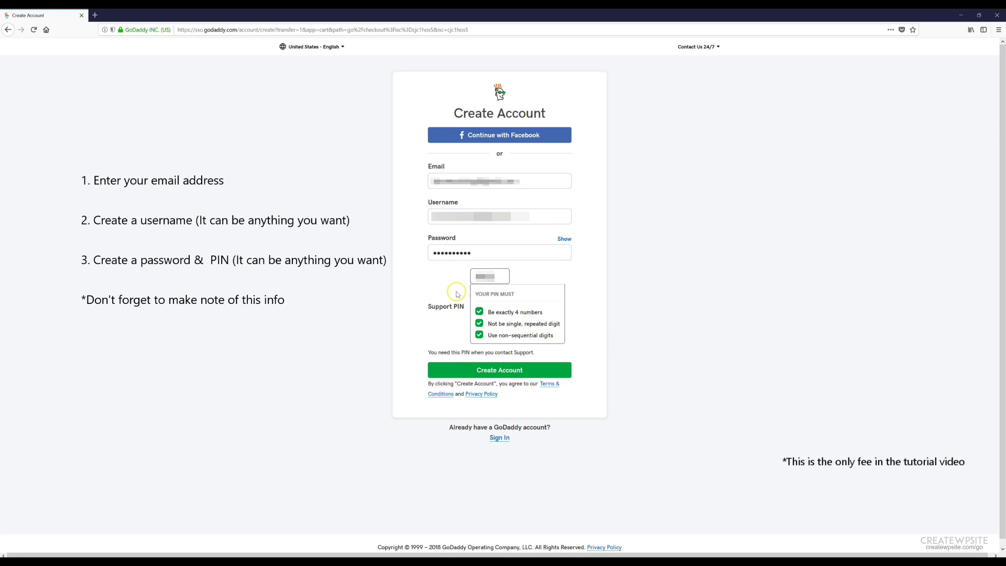
click(505, 280)
click(507, 278)
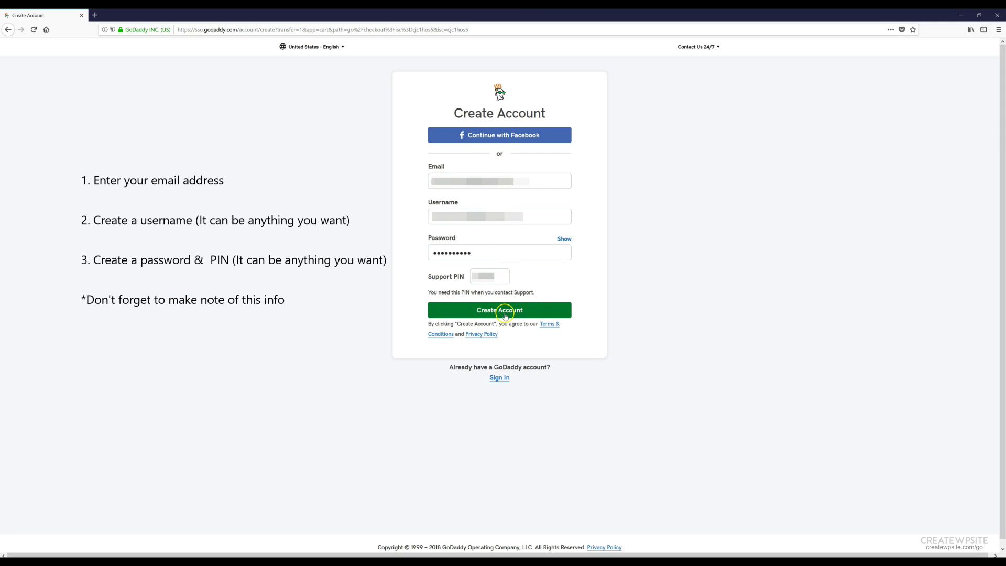
click(506, 315)
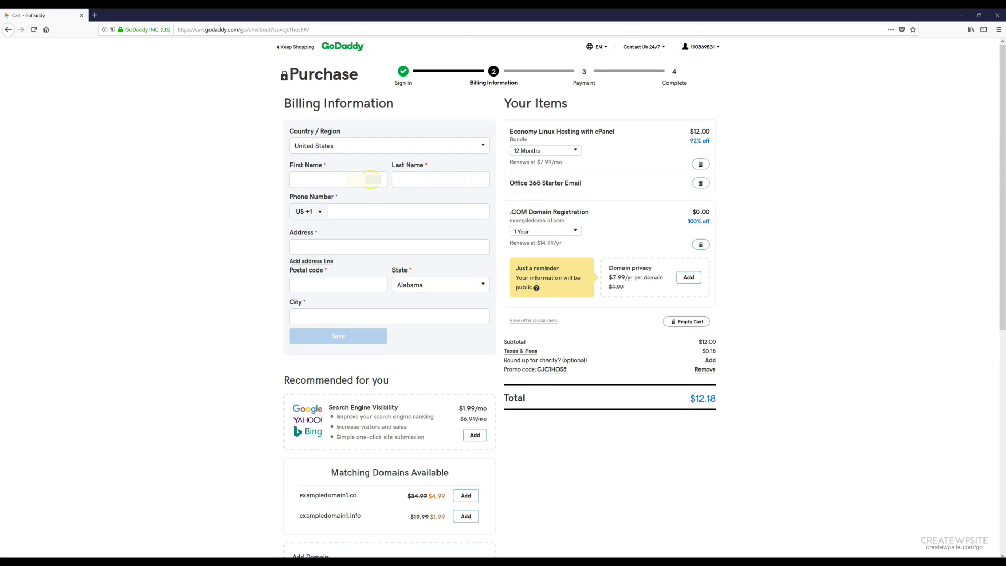
Fill in the billing name and details, then save the billing information.
click(370, 179)
key(Tab)
text(son)
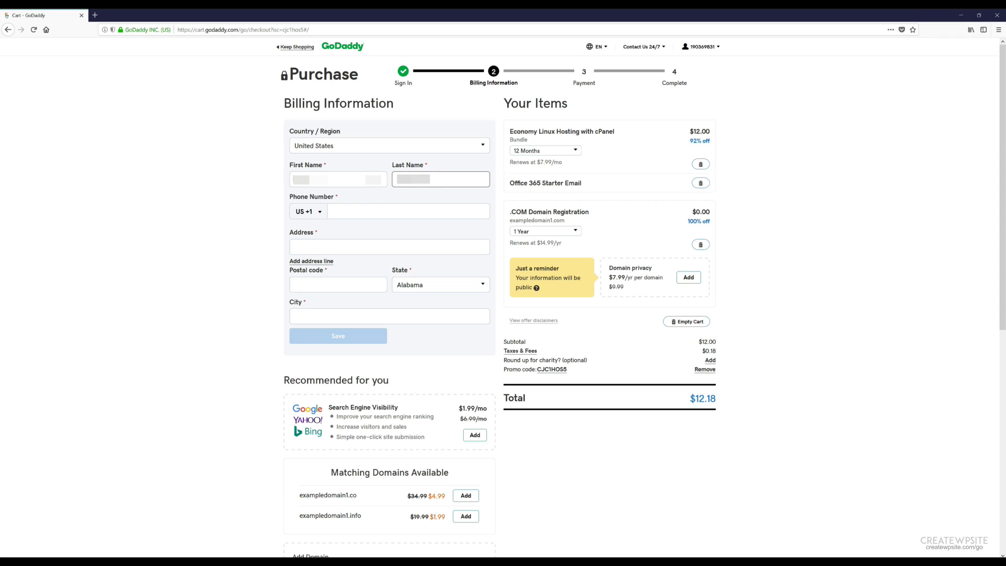
click(451, 355)
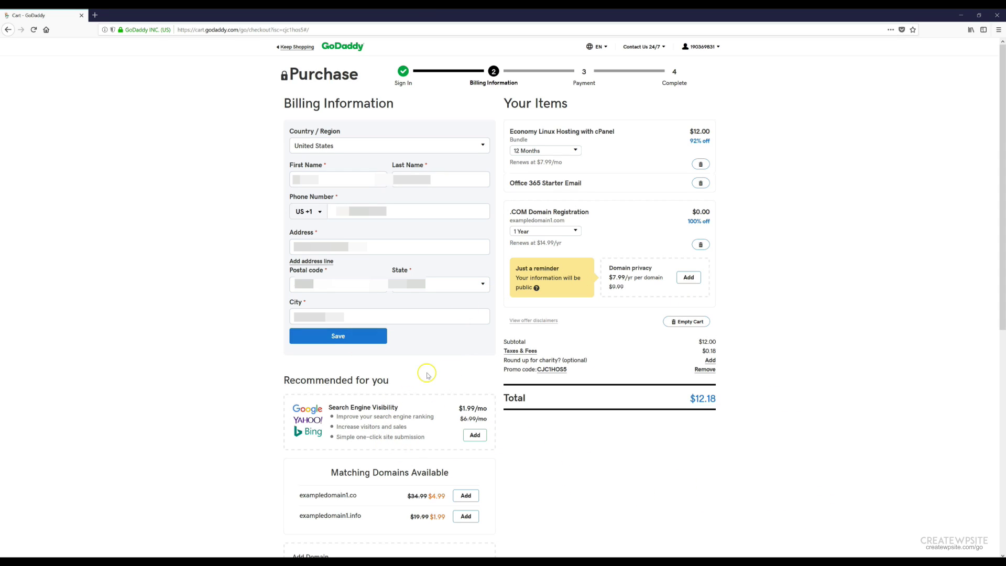
click(353, 337)
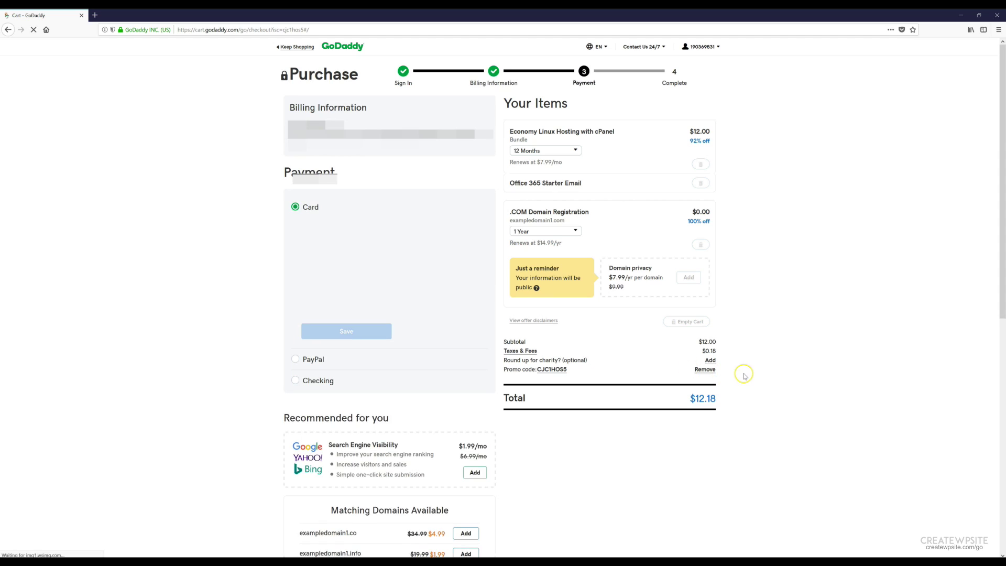
Pay through PayPal with the saved card and complete the $12.18 hosting purchase.
click(310, 360)
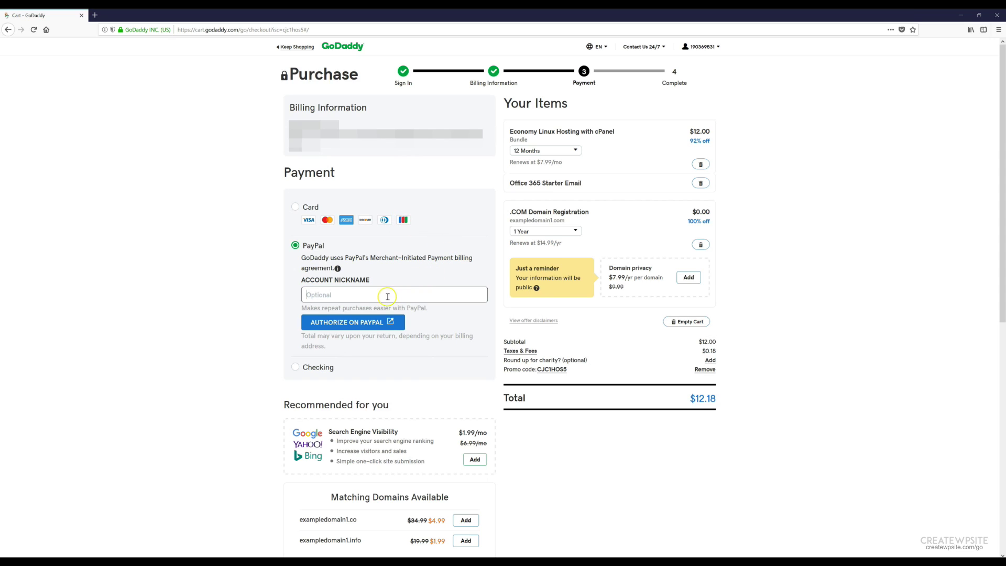
click(365, 324)
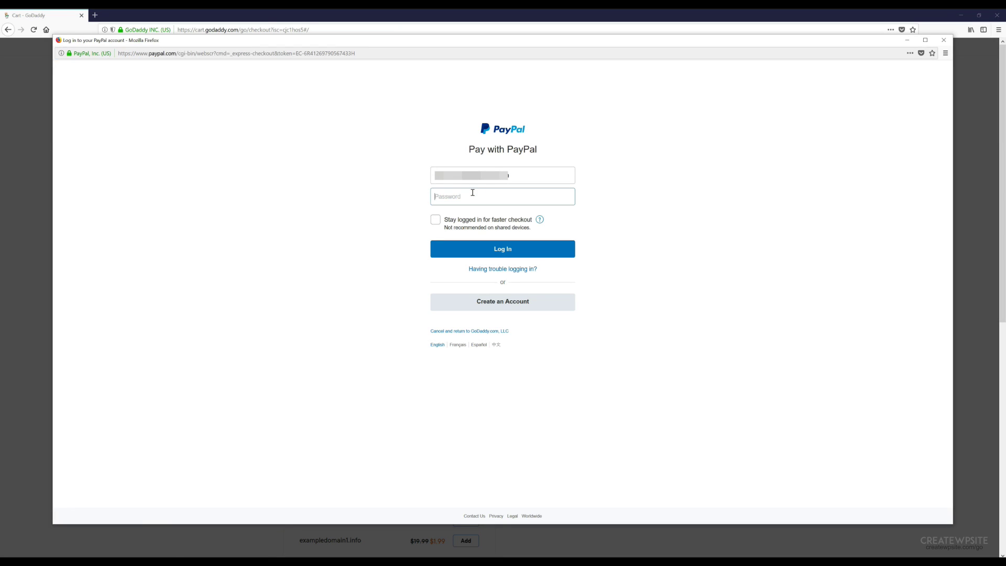
key(ctrl+v)
click(469, 251)
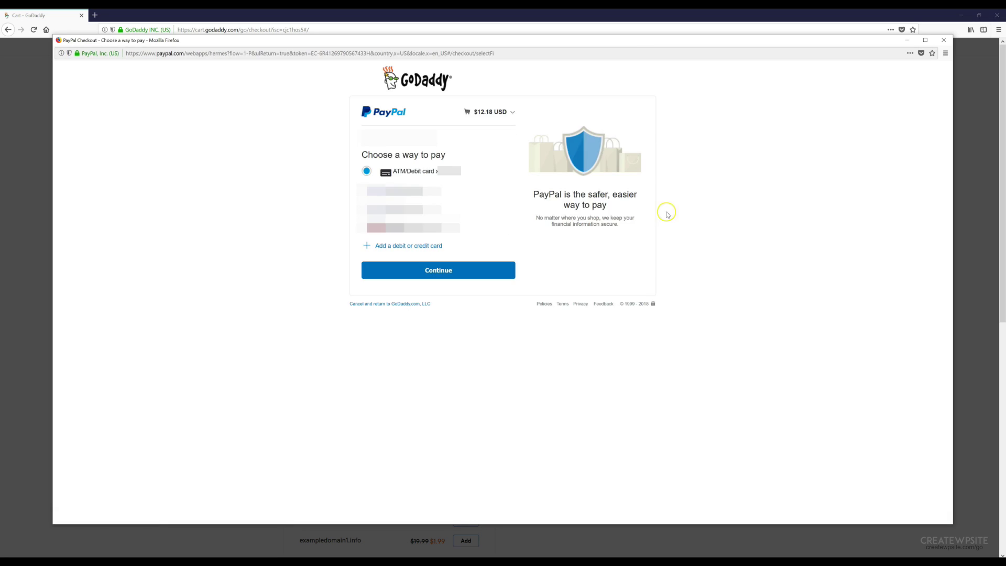
click(419, 276)
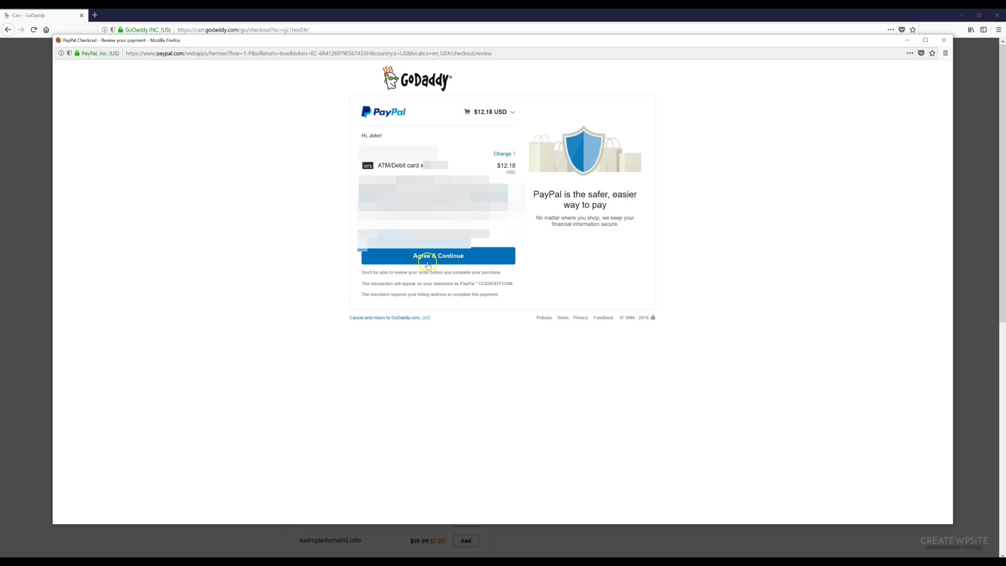
click(430, 257)
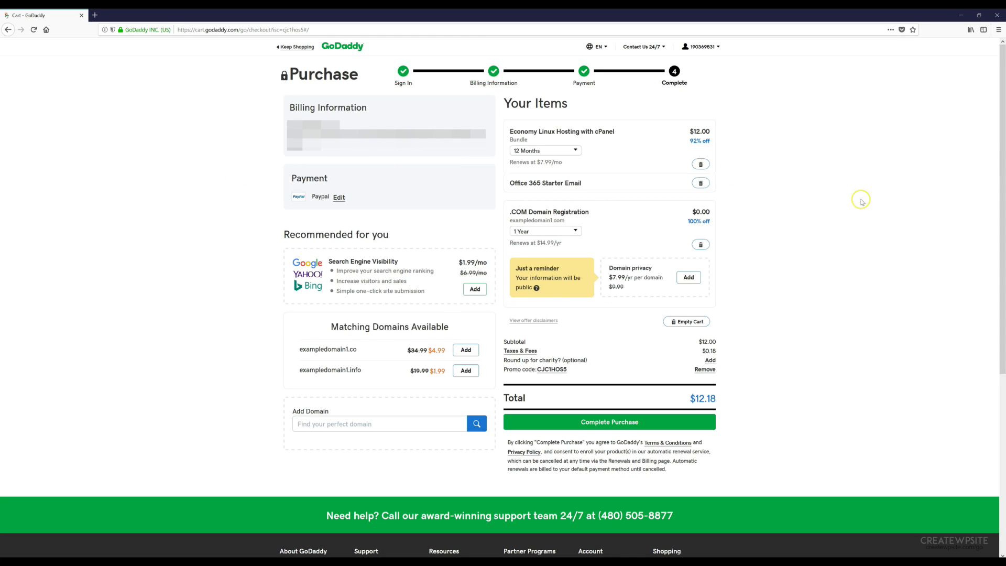
click(613, 423)
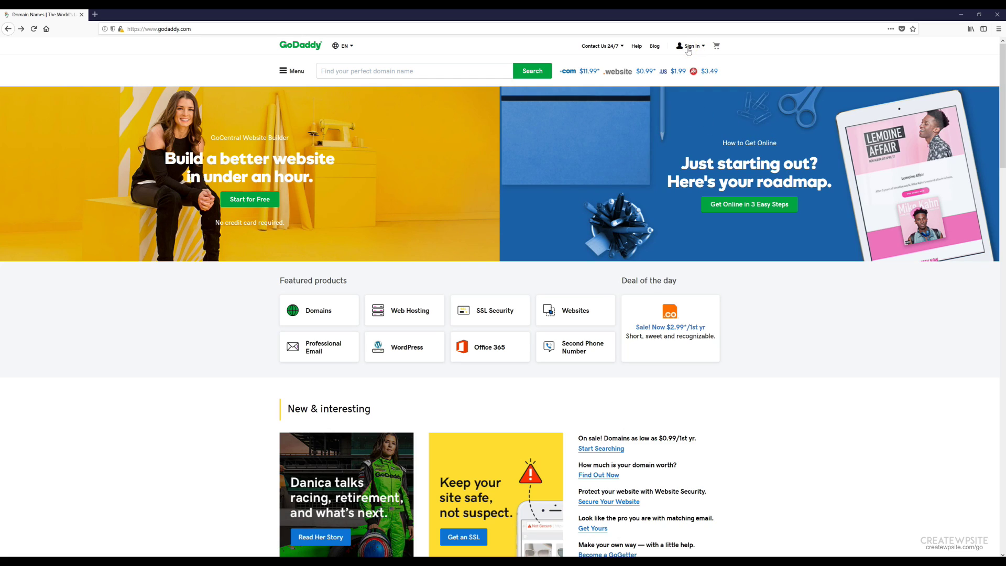
Sign in to the GoDaddy account.
click(688, 50)
click(597, 121)
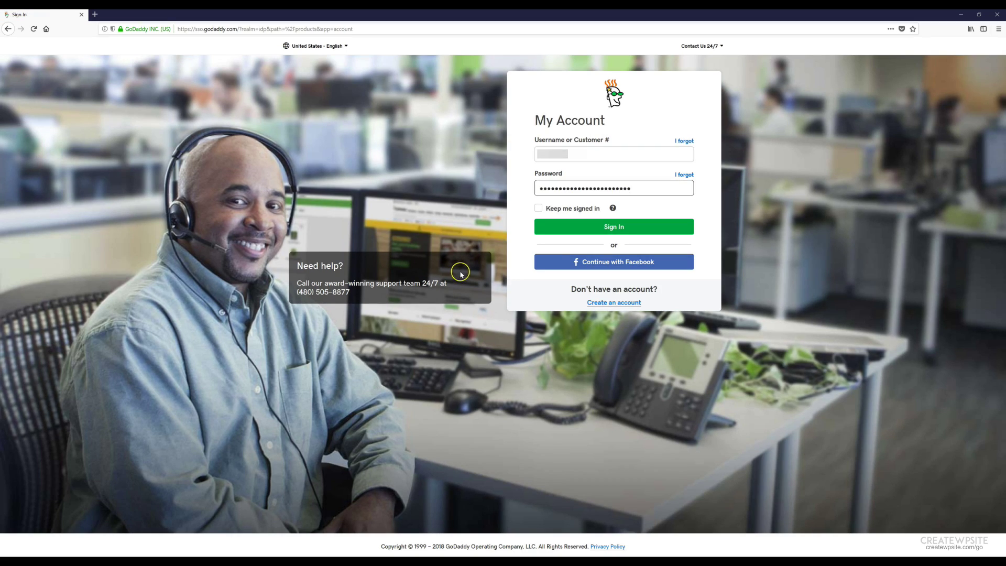
click(634, 231)
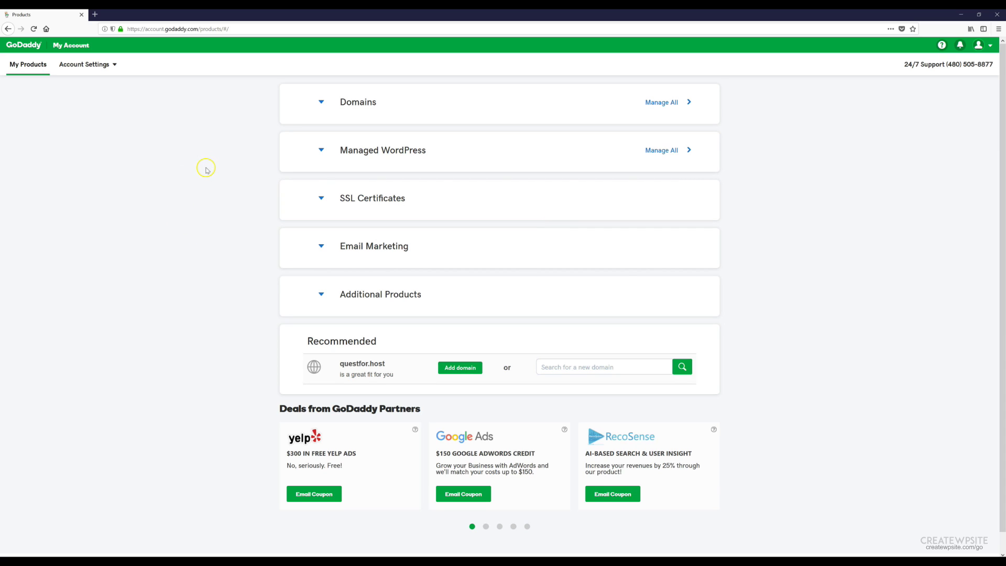
From the GoDaddy home page account menu, go to the hosting management page.
click(28, 46)
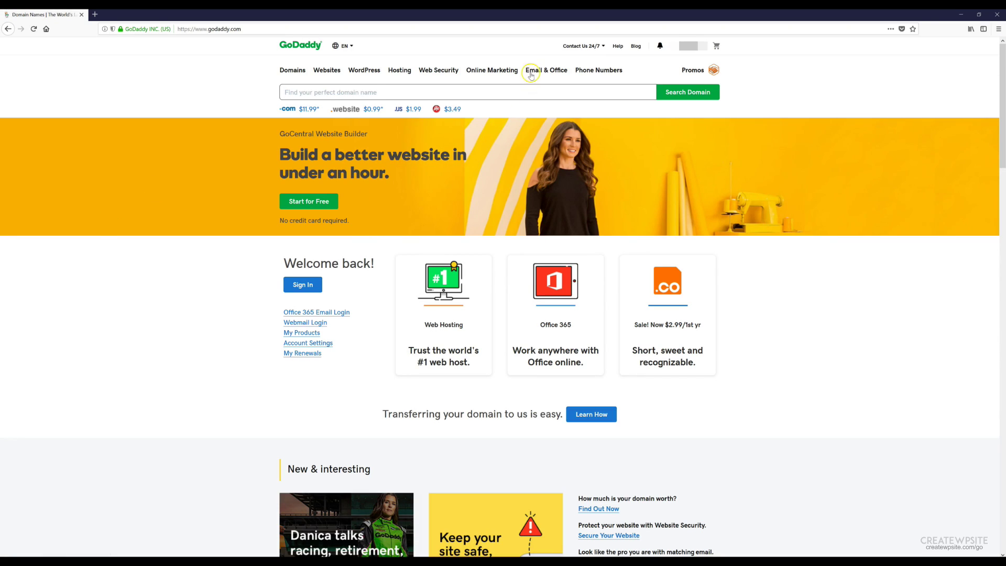
click(698, 48)
click(696, 52)
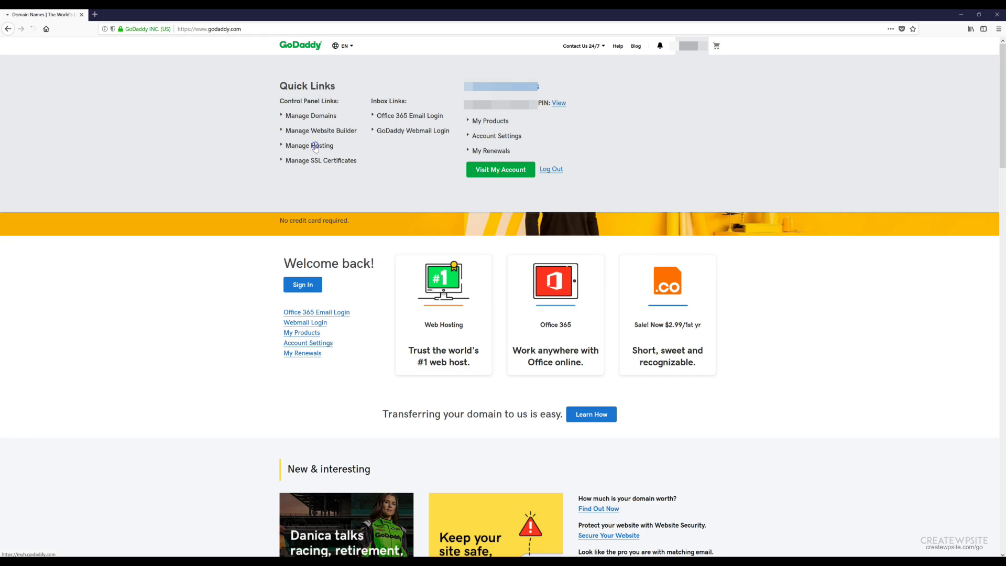
click(316, 147)
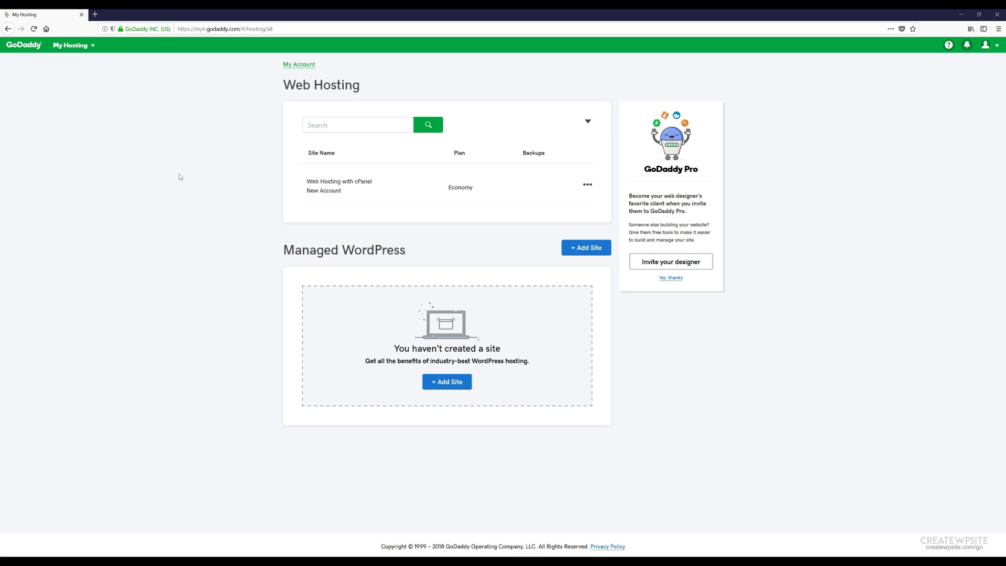
Choose Set Up for the hosting account and confirm exampledomain1.com as its domain.
click(587, 186)
click(582, 206)
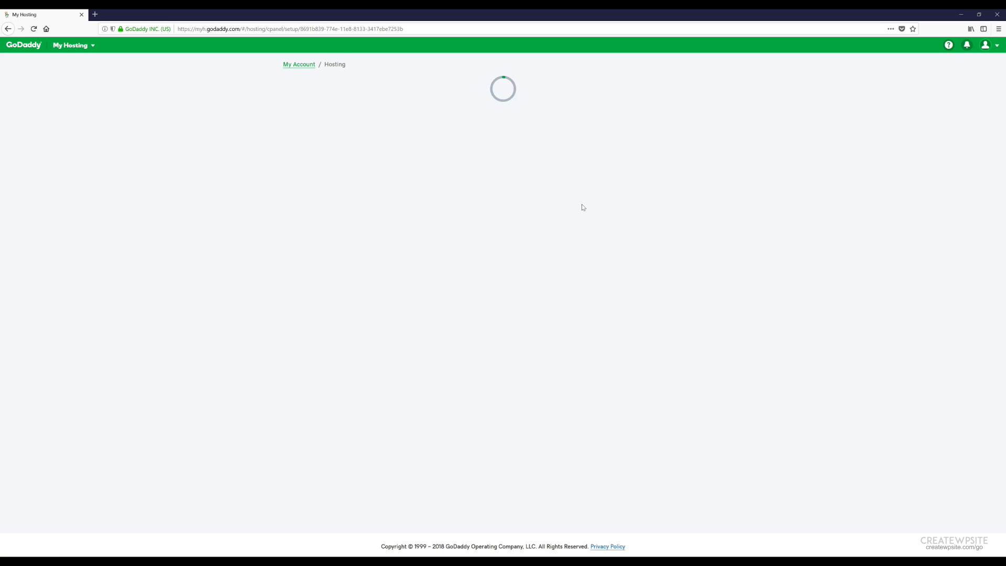
click(582, 205)
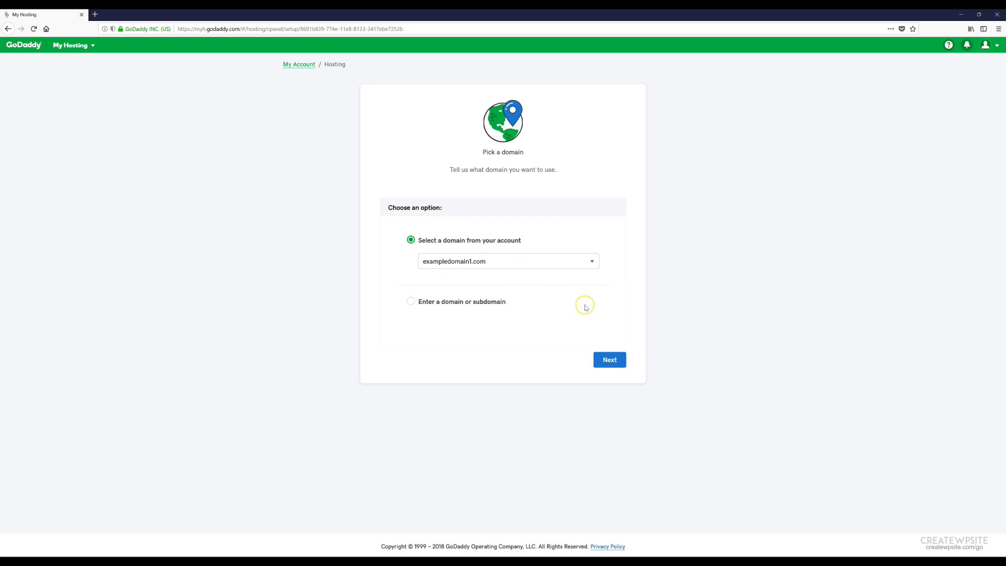
click(614, 361)
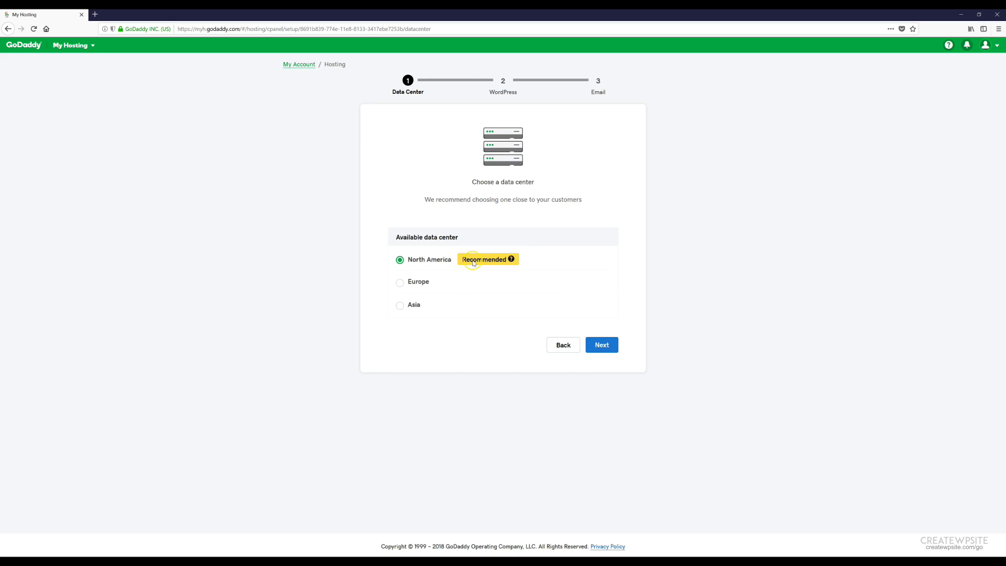
Keep the North America data center, choose to create a WordPress site, and enter the admin username.
click(602, 347)
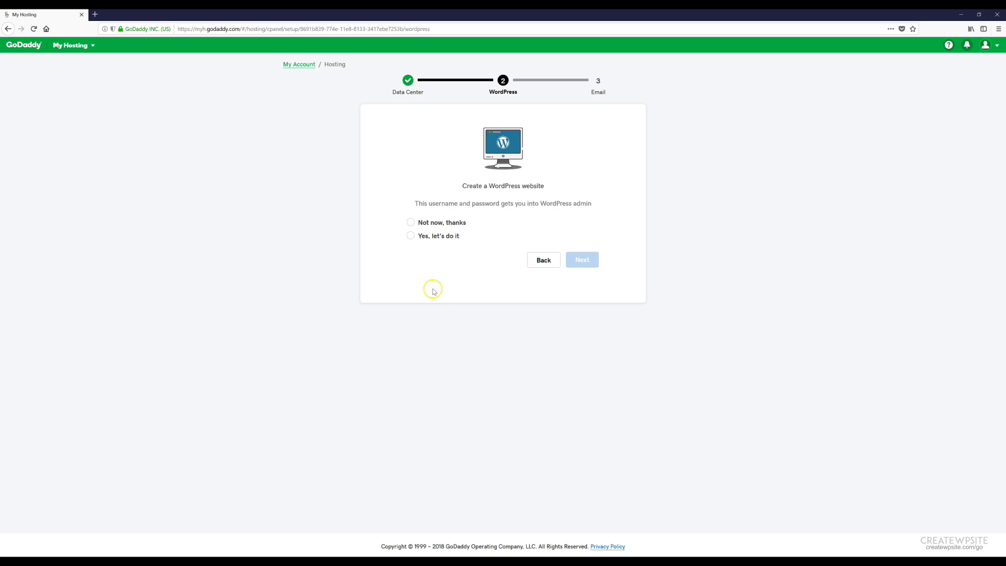
click(438, 236)
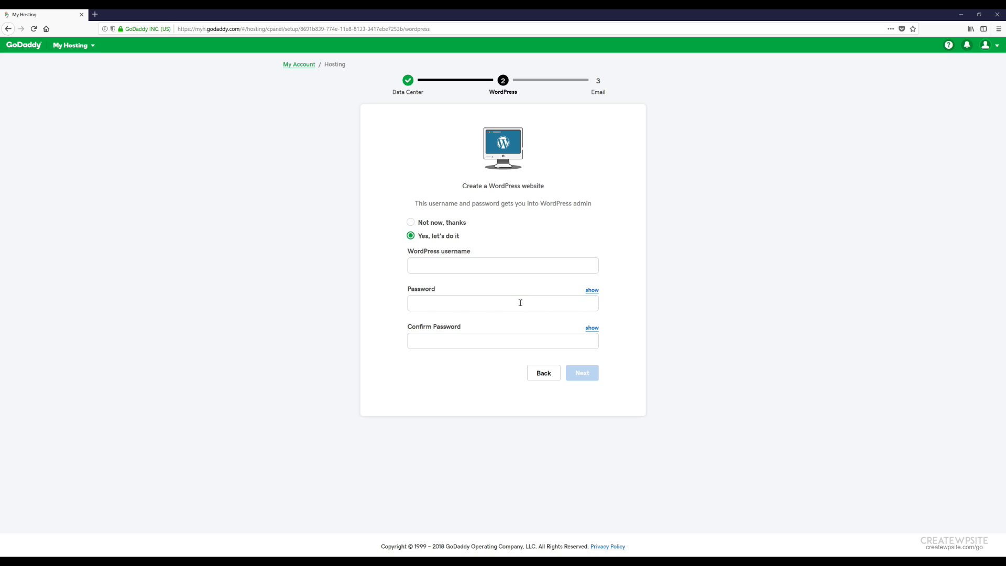
click(472, 266)
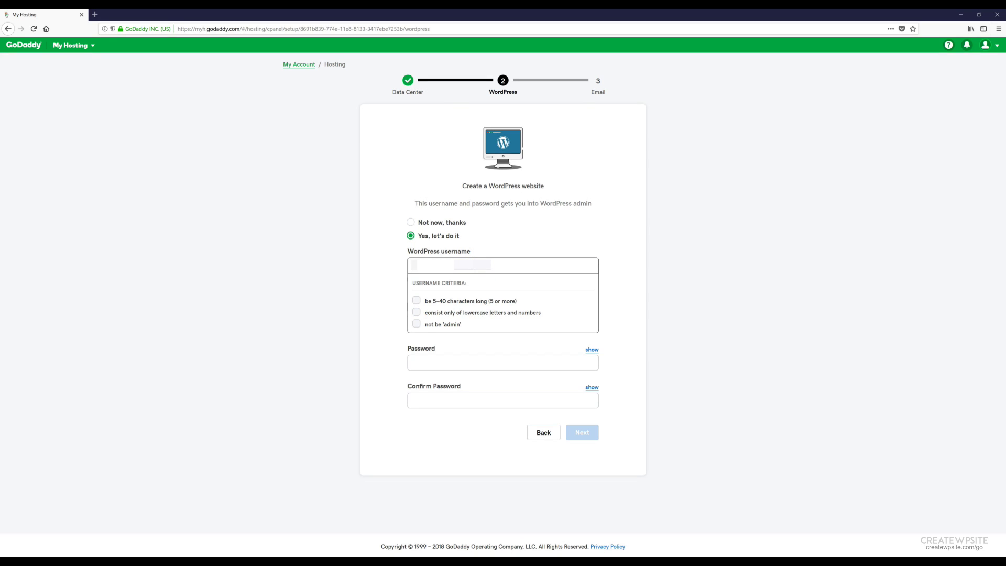
text(admin1)
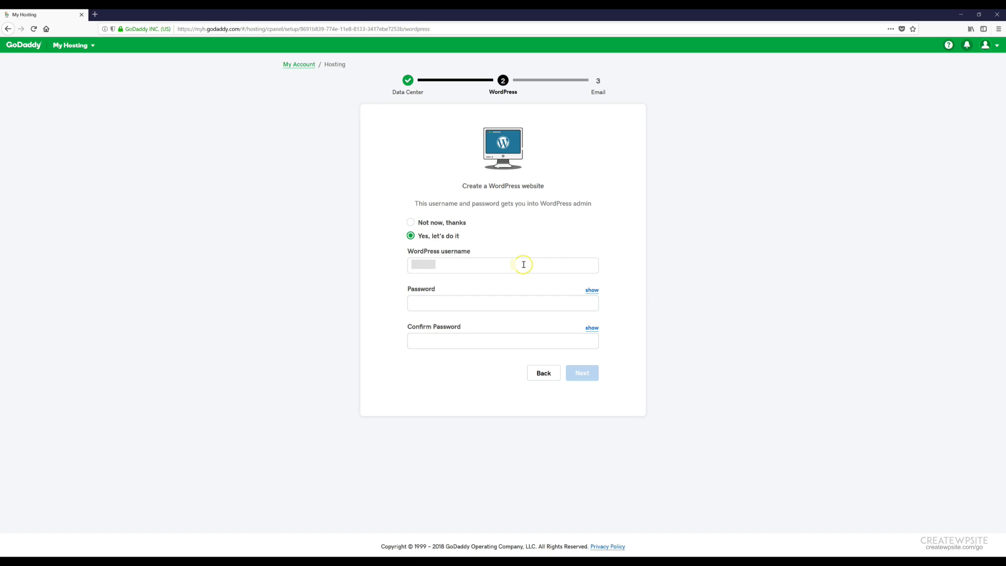
Set and confirm the WordPress admin password, then continue to the Email step.
click(442, 304)
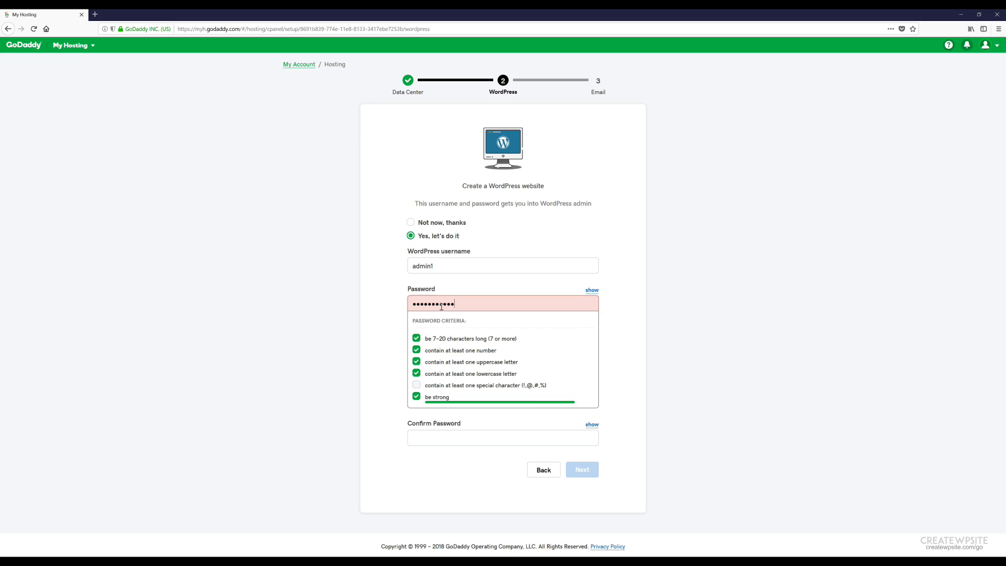
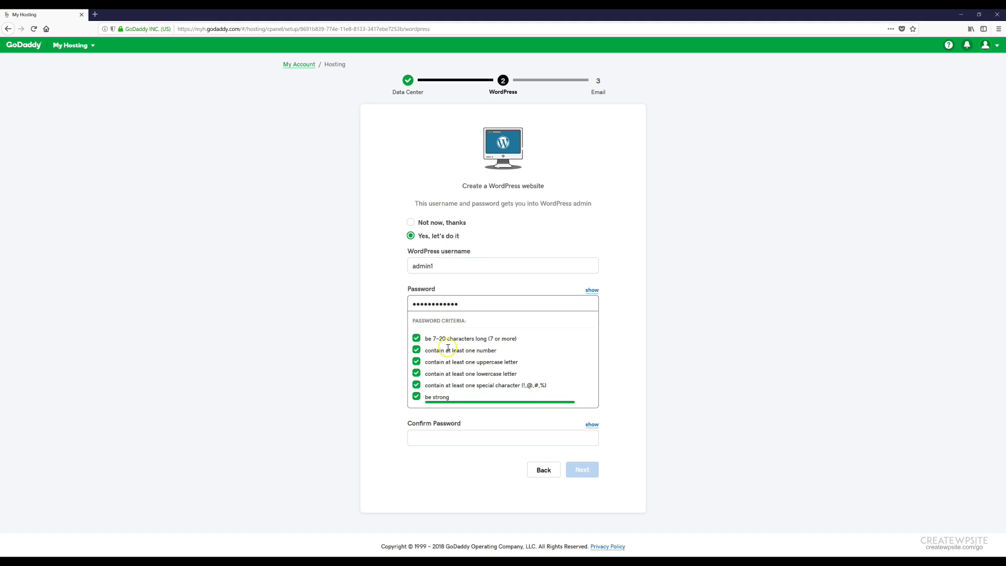
click(444, 443)
click(425, 342)
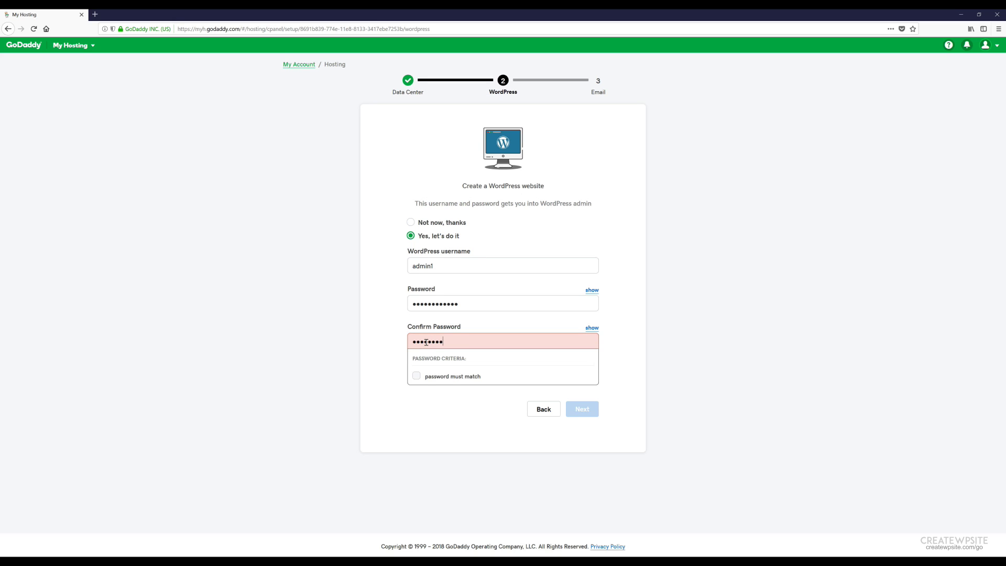
text(!)
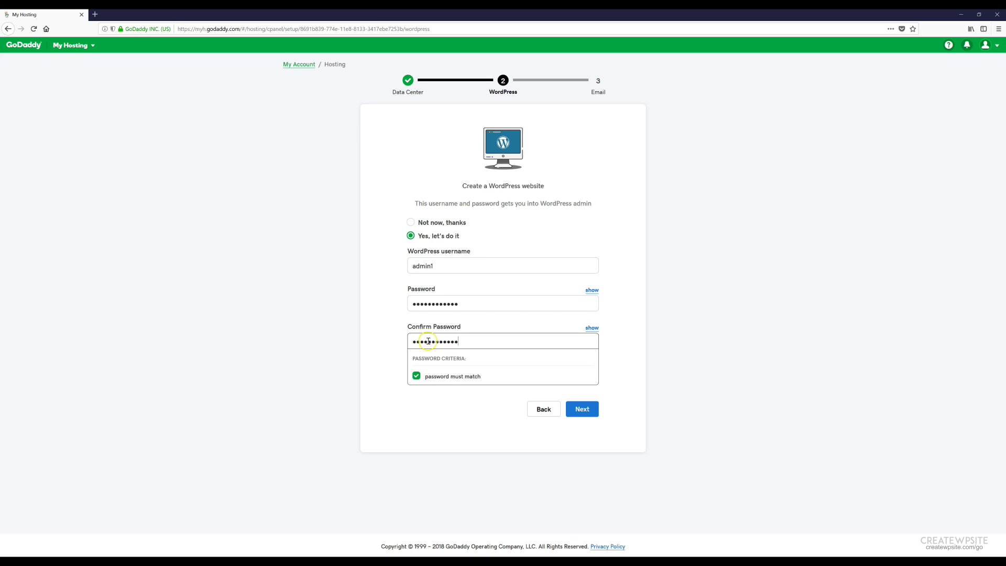
click(447, 445)
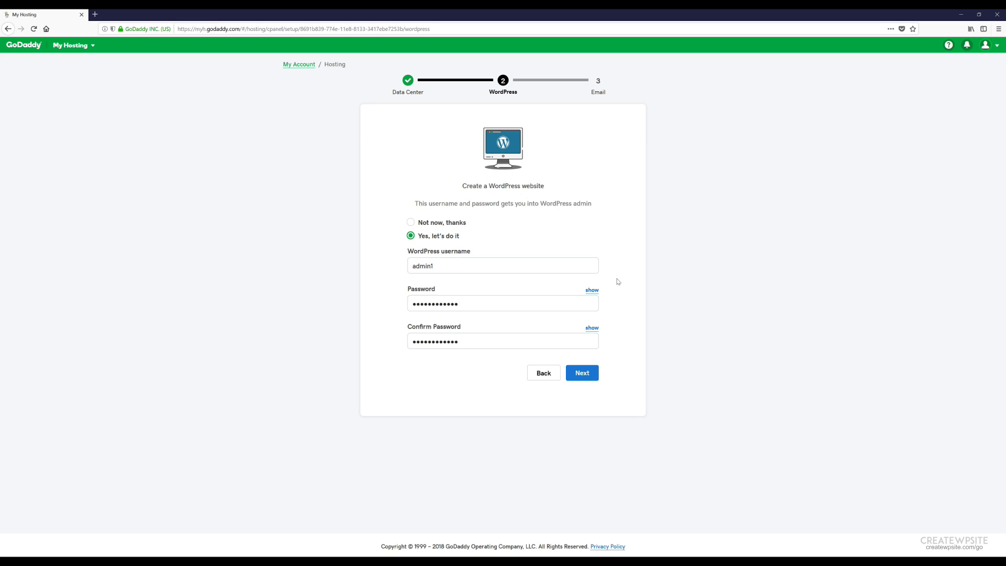
click(583, 379)
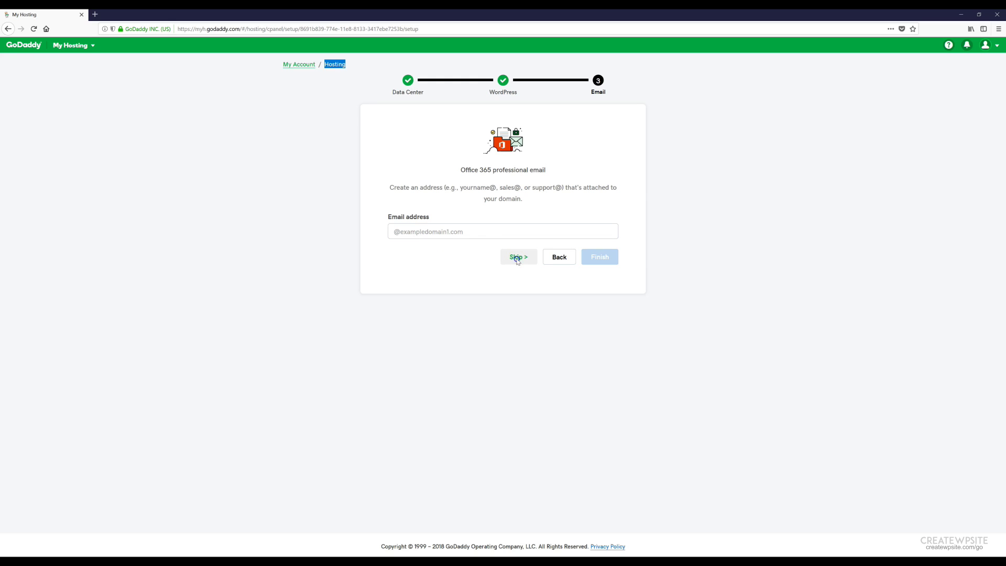
Skip professional email and site setup, then open cPanel Admin for exampledomain1.com in a new tab.
click(517, 258)
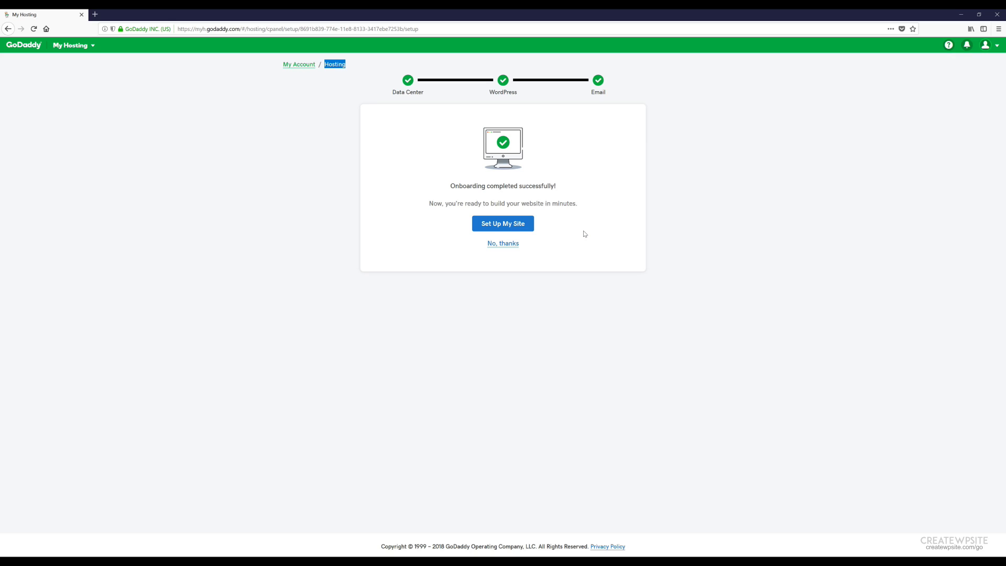
click(510, 247)
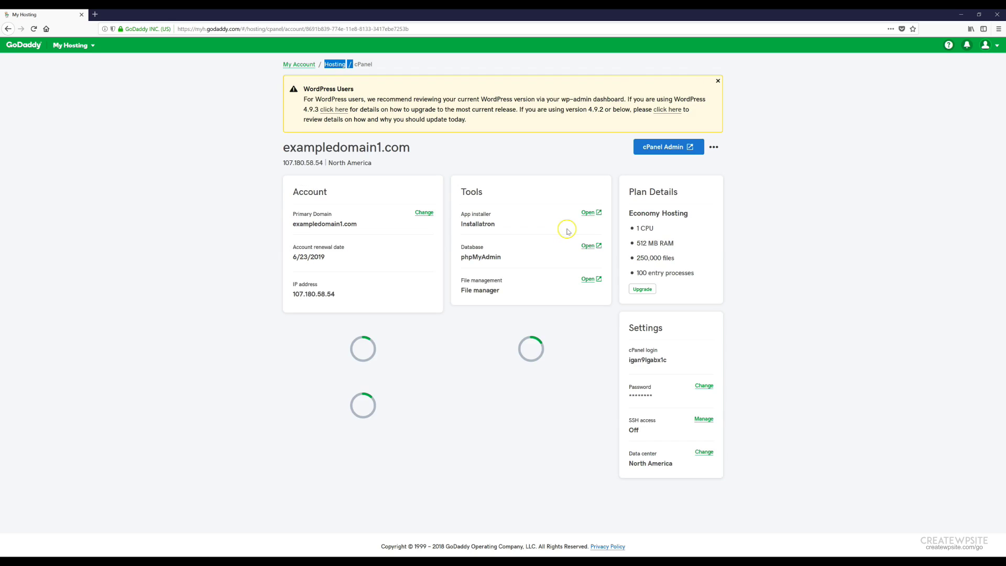
click(800, 210)
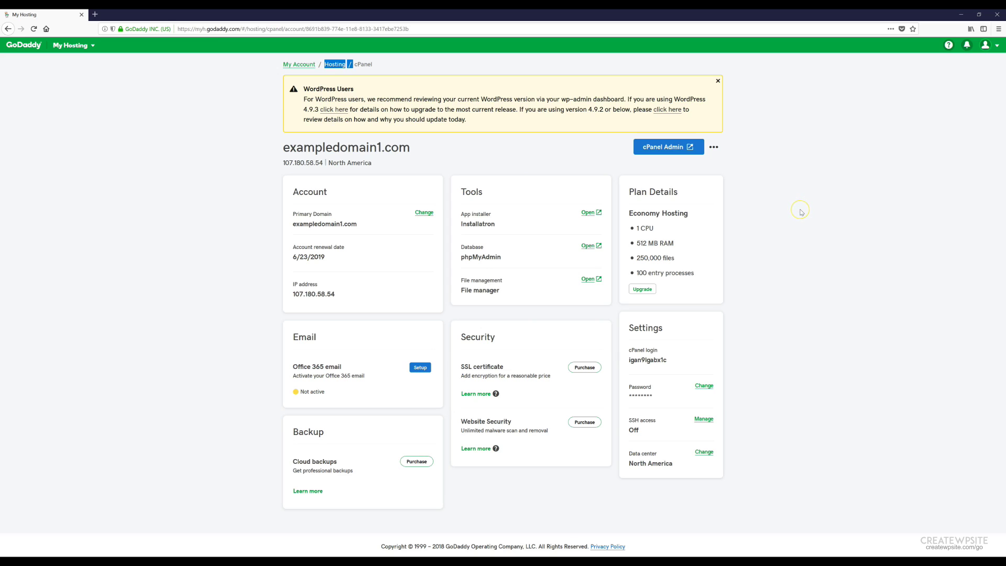
click(800, 212)
click(815, 173)
click(668, 152)
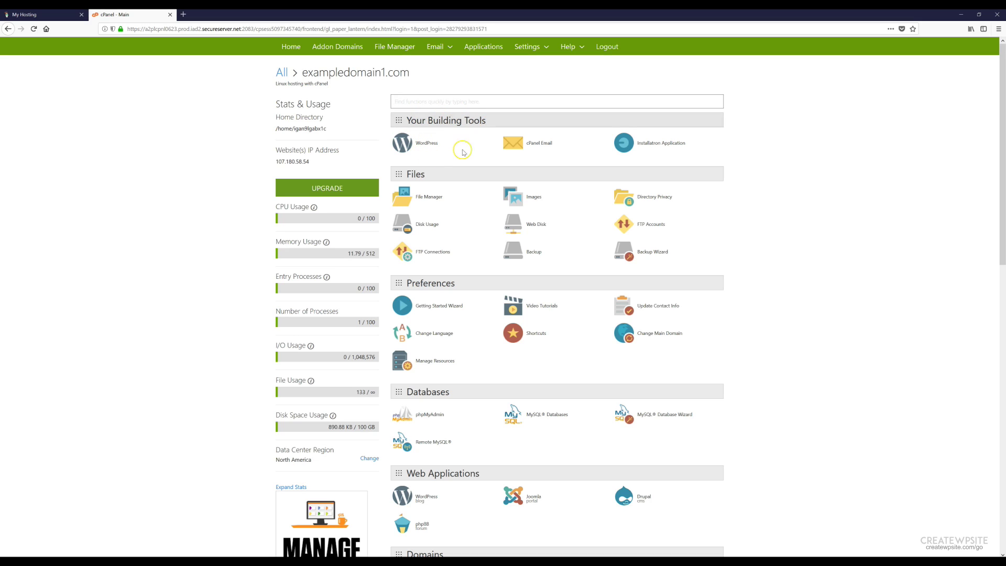
Open the site's WordPress admin and exit the Quick Start Wizard to configure it manually.
click(426, 144)
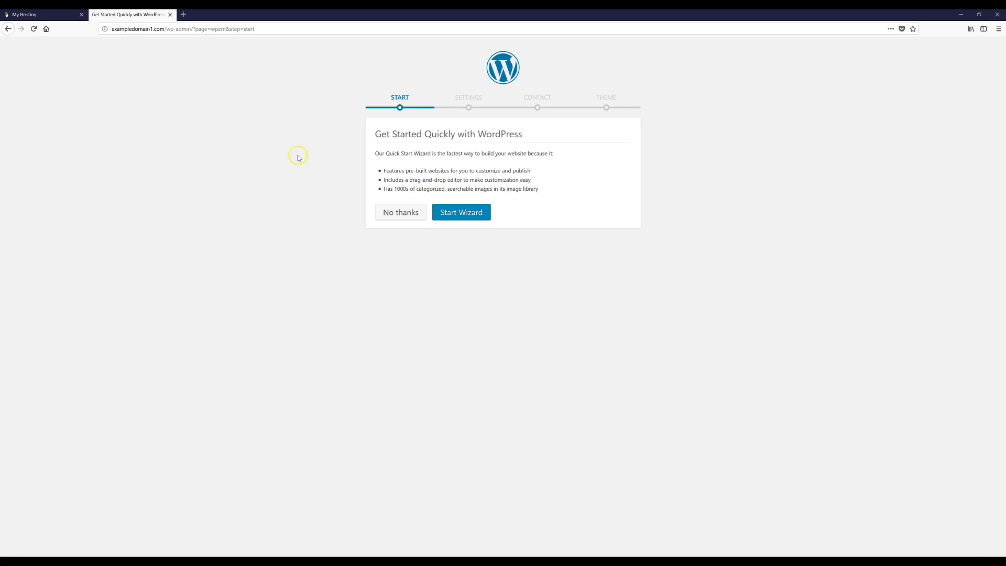
click(397, 213)
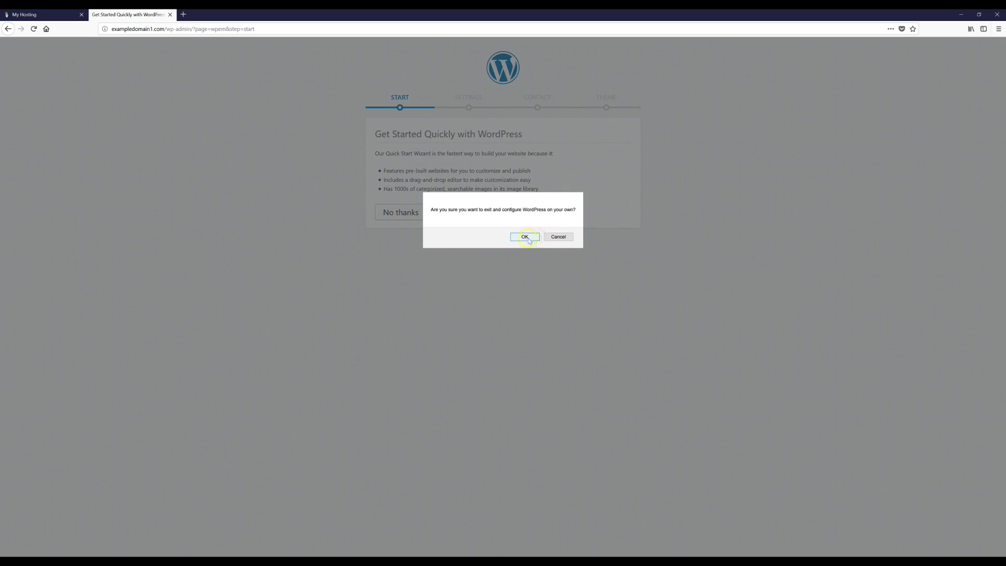
click(526, 236)
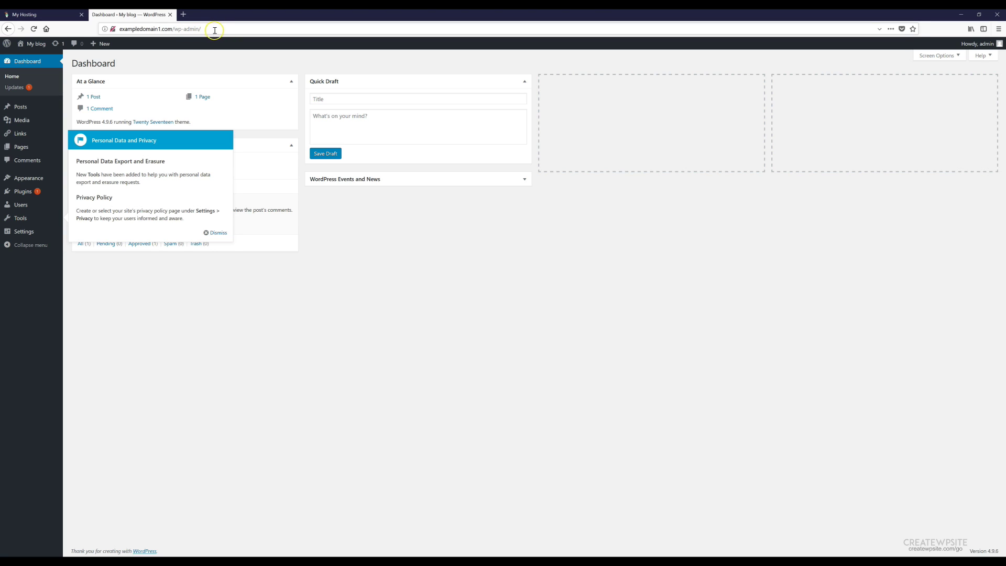
click(183, 14)
text(exampledomain1.com/wp-admin)
key(Return)
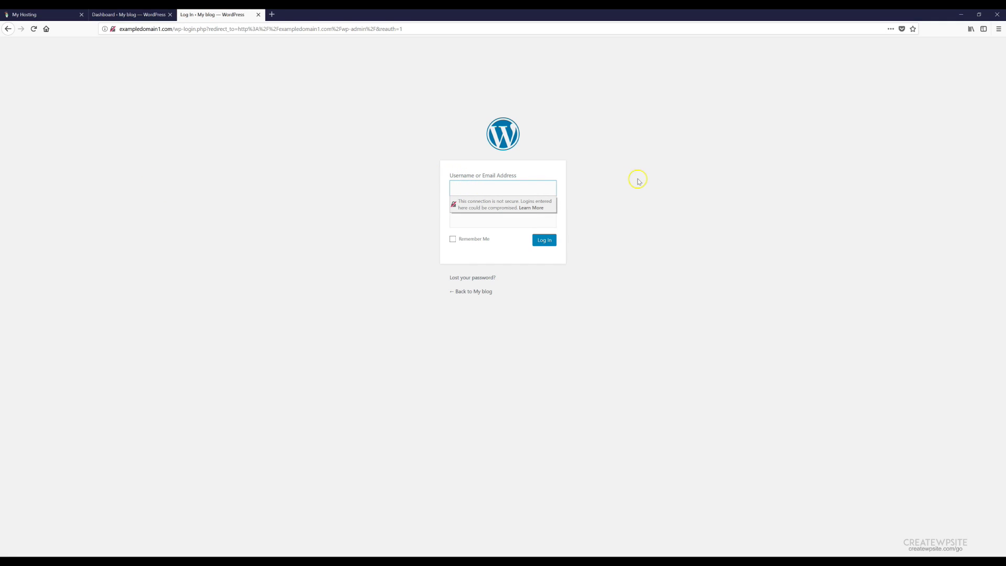
click(134, 16)
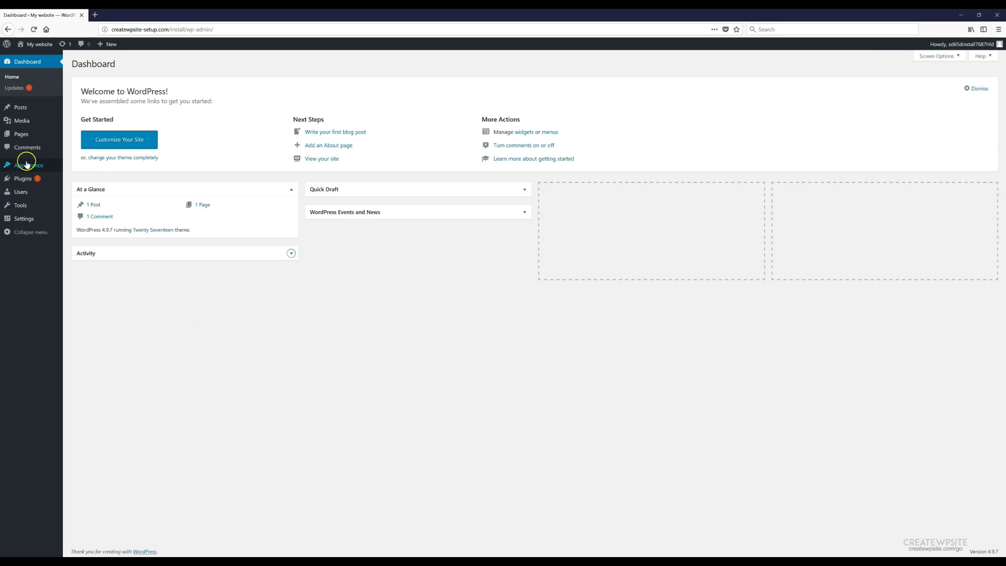
Browse new themes under Appearance > Themes and search for 'cubic'.
mouse_move(27, 164)
click(77, 167)
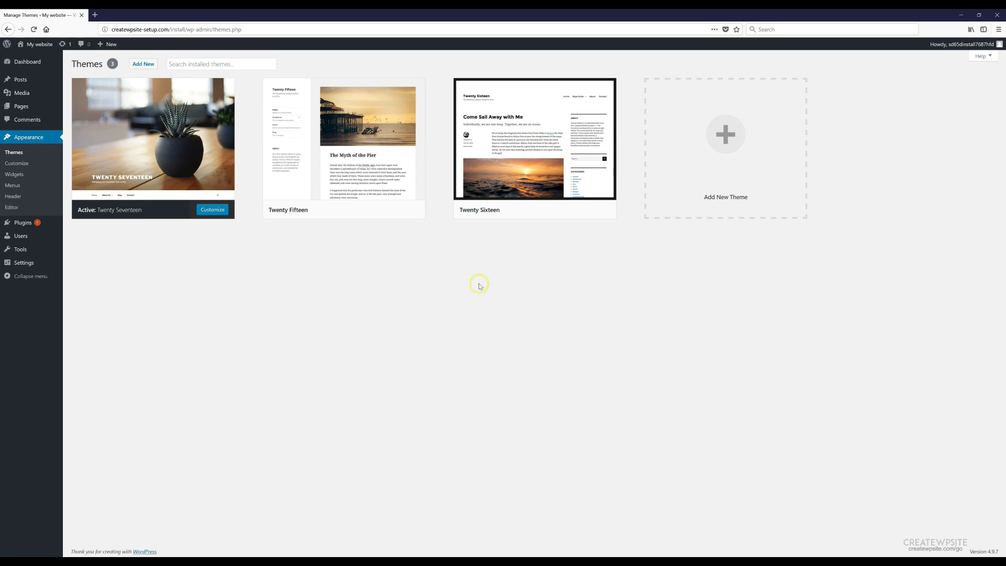
click(730, 181)
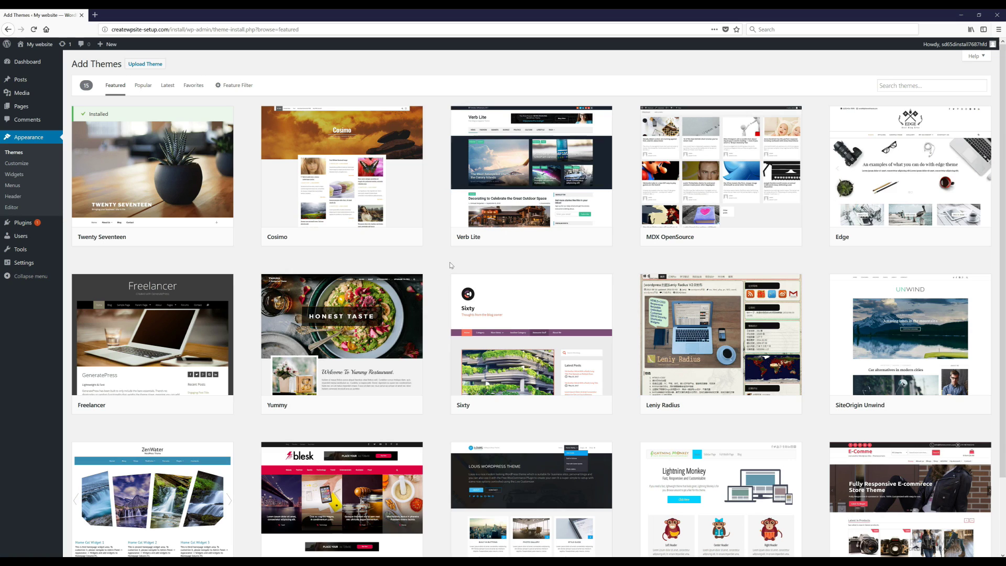
click(925, 85)
text(cubic)
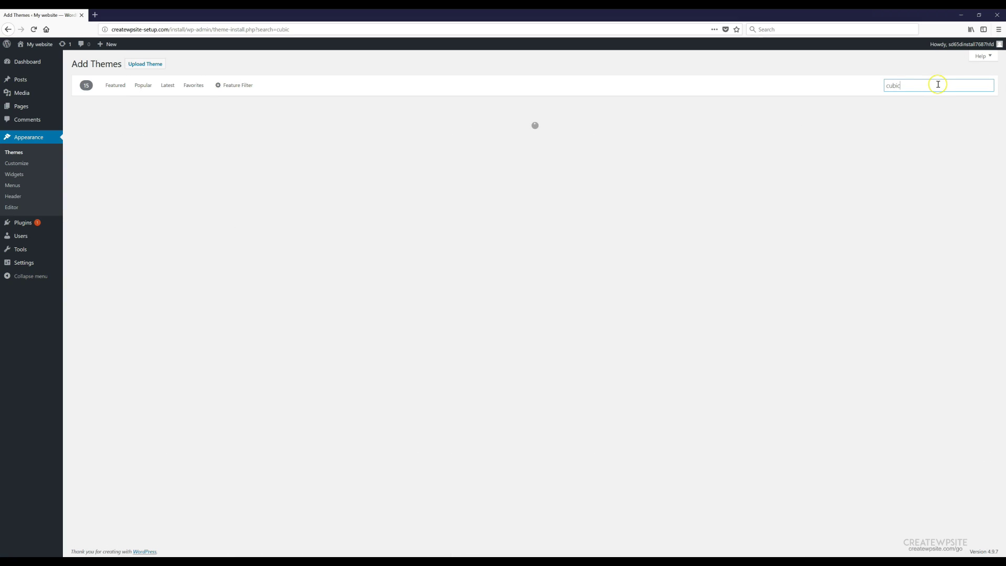
Install the Cubic theme and activate it.
mouse_move(173, 236)
click(188, 239)
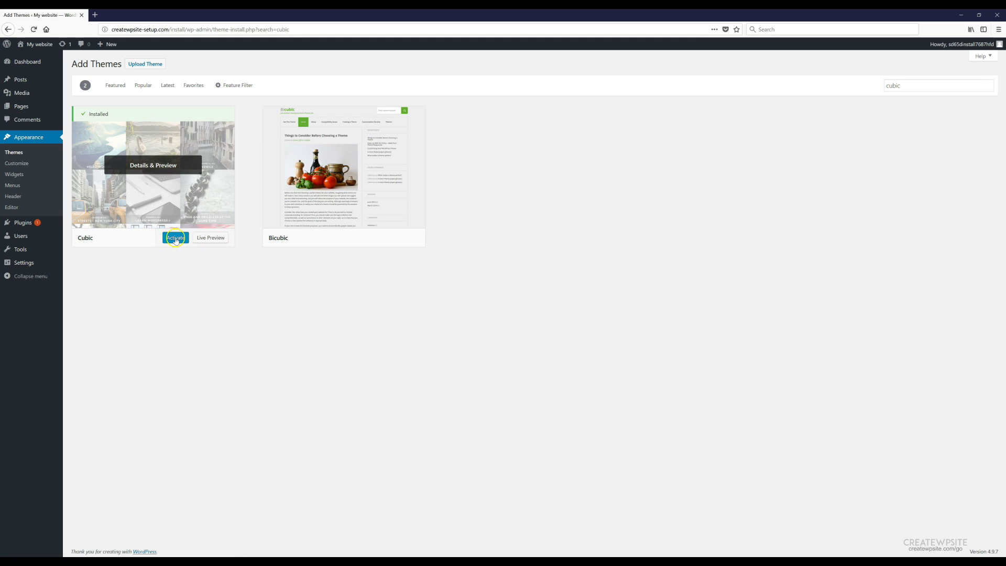
click(176, 240)
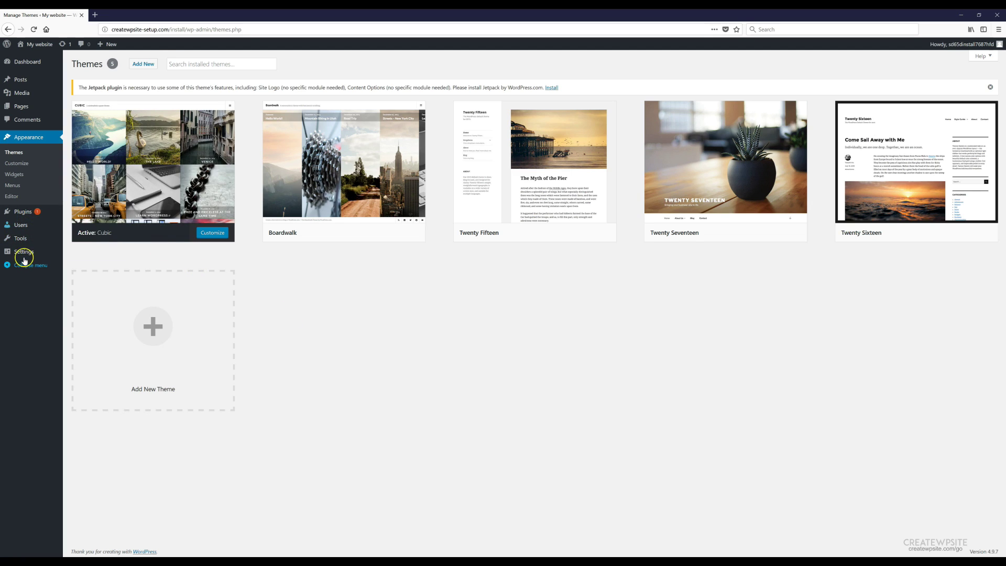
Set the site title to Memories and tagline 'because every photo tells a story...', then save.
mouse_move(24, 255)
click(78, 254)
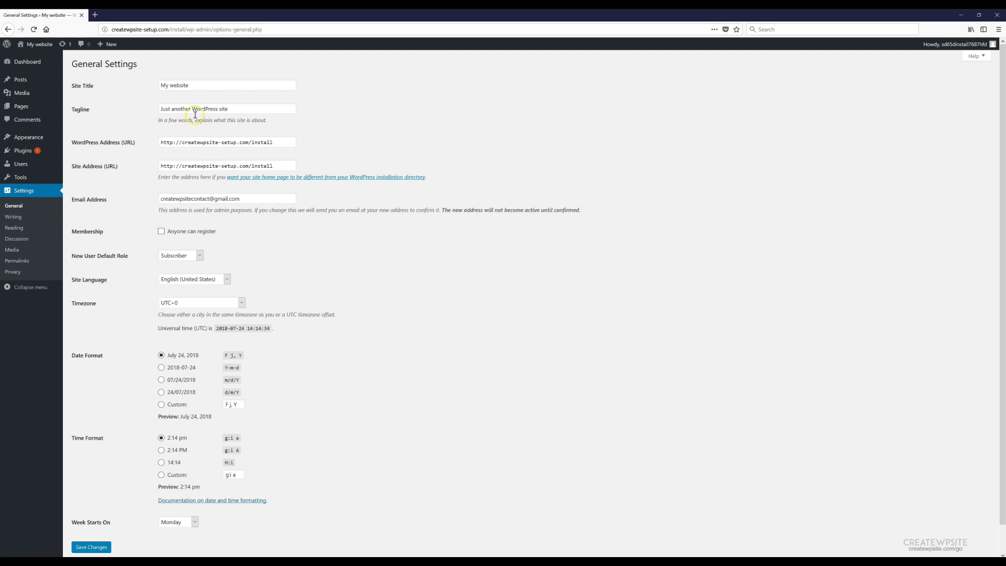
triple_click(200, 86)
text(Memories)
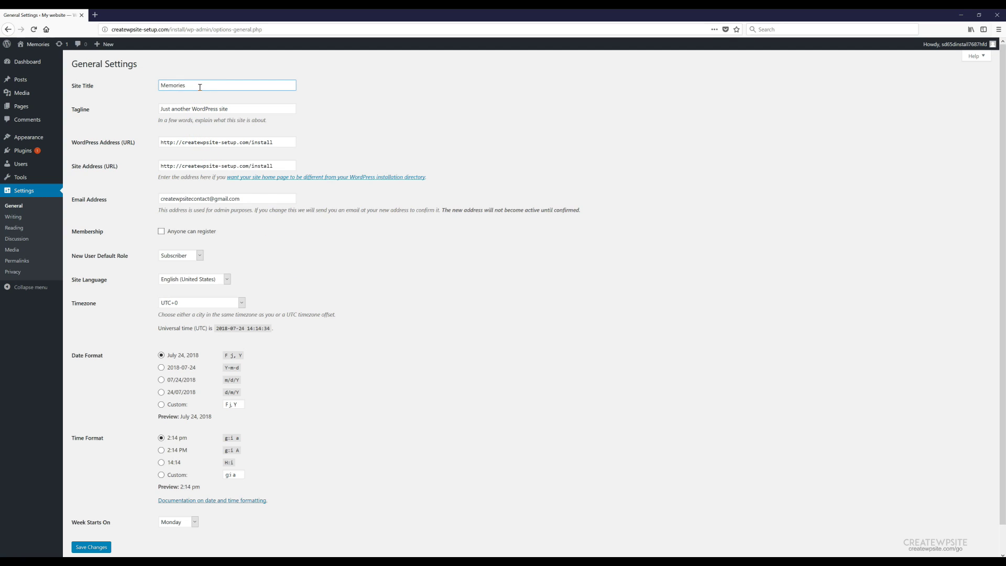
key(Tab)
key(BackSpace)
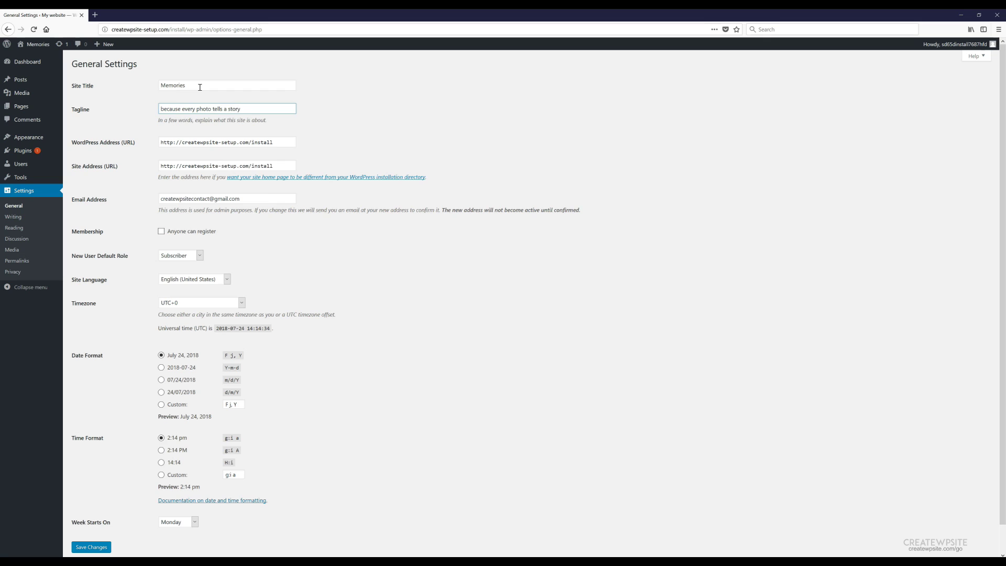
text(...)
scroll(160, 293, down, 1)
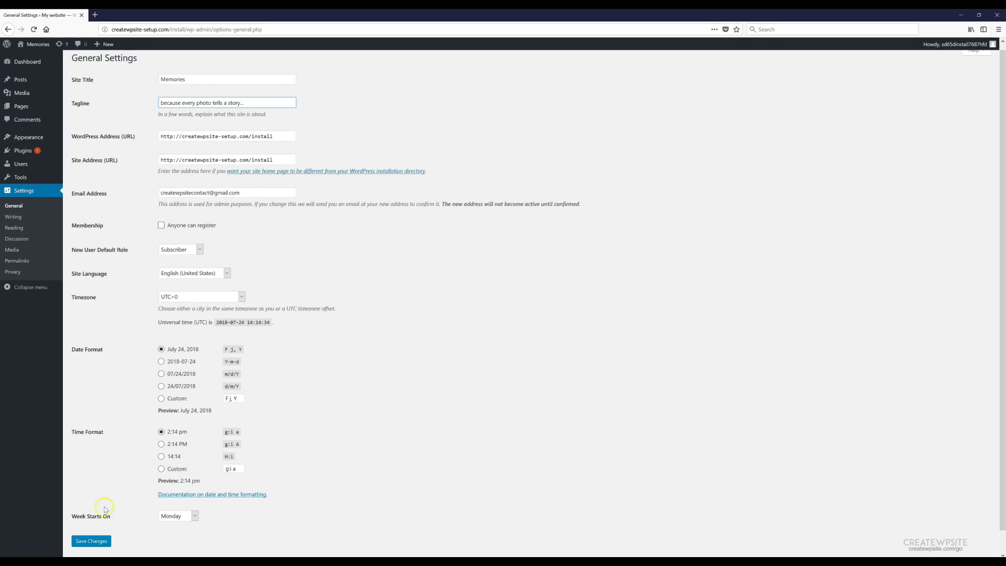
click(88, 522)
click(88, 521)
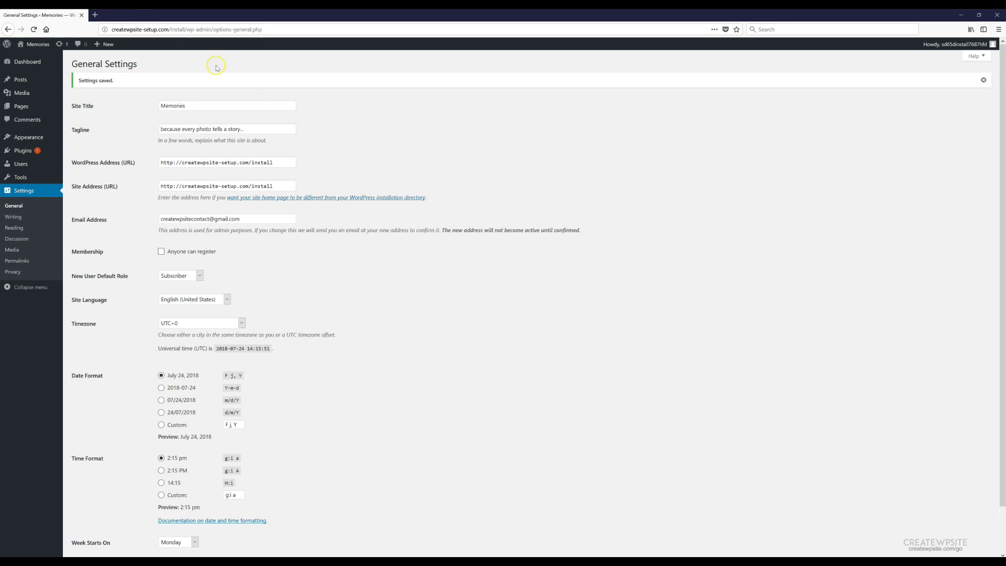
Preview the retitled live site in a new tab, then close it and go to Posts.
mouse_move(33, 43)
right_click(28, 60)
click(57, 63)
click(122, 15)
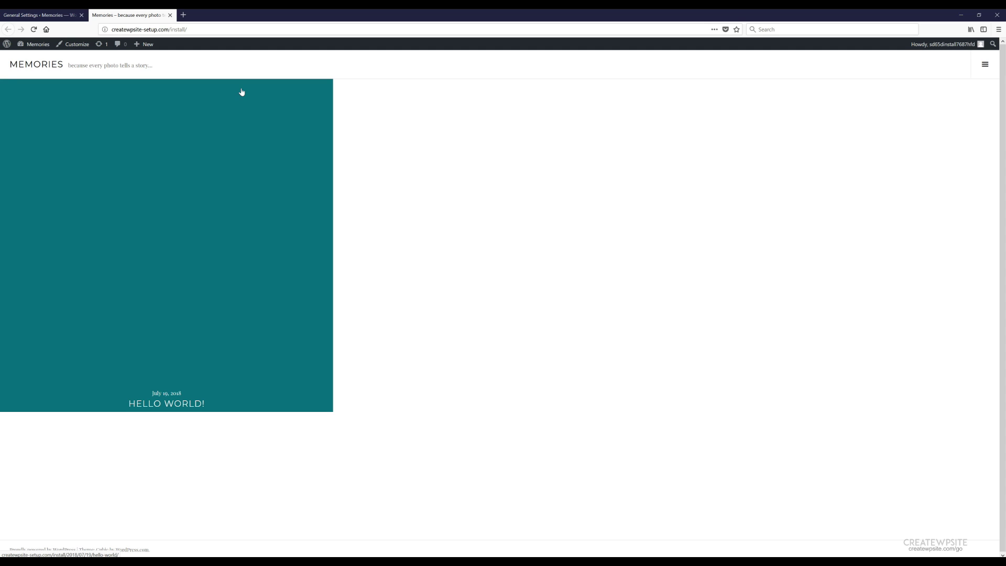
key(ctrl+w)
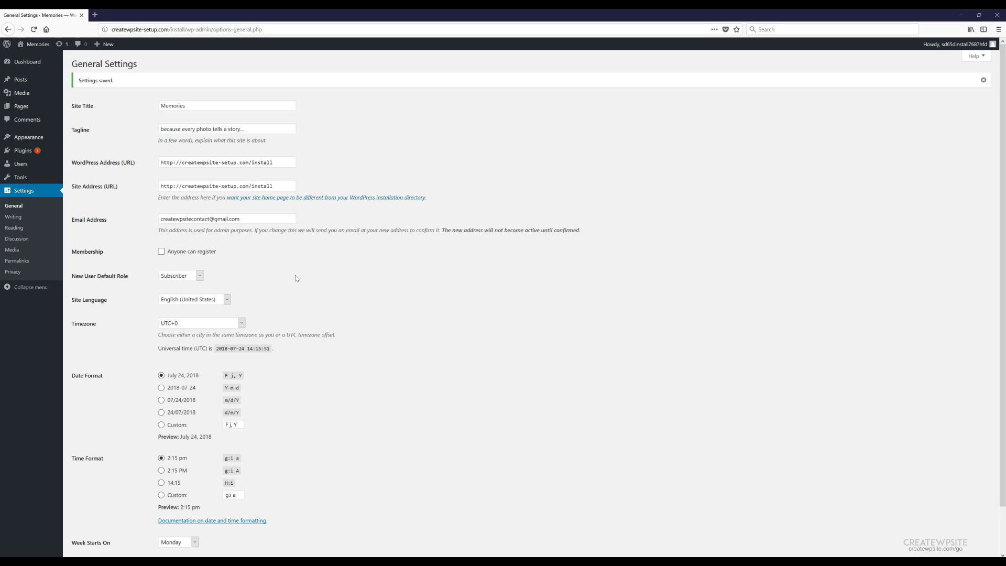
click(21, 83)
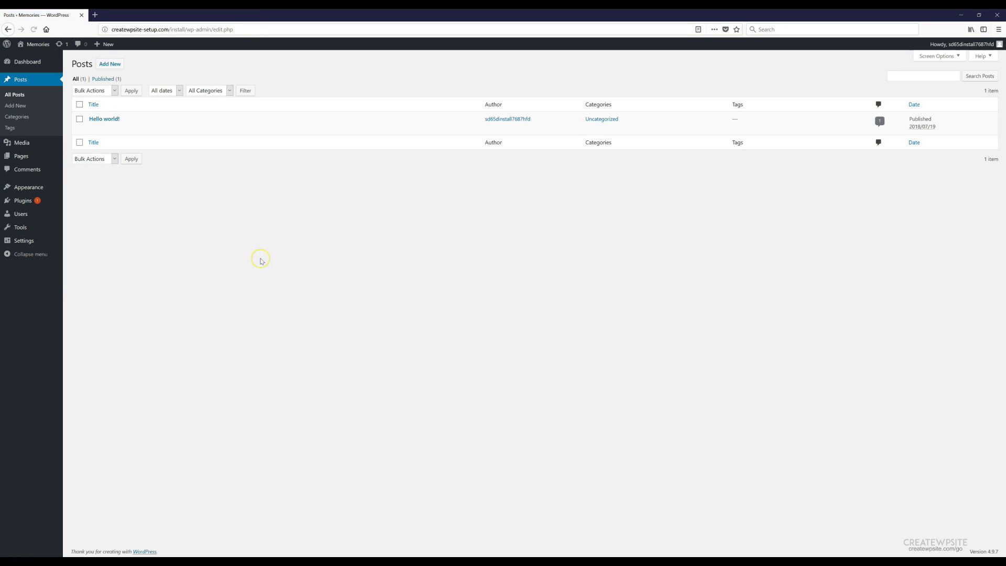
Bulk-trash the Hello world! post and start a new post.
click(261, 259)
mouse_move(89, 131)
click(79, 119)
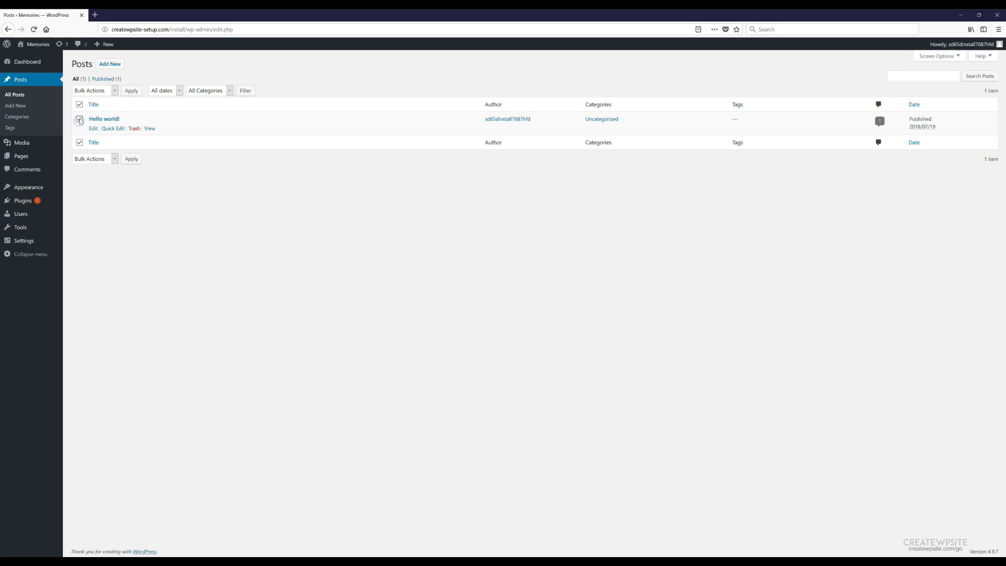
click(96, 92)
click(95, 120)
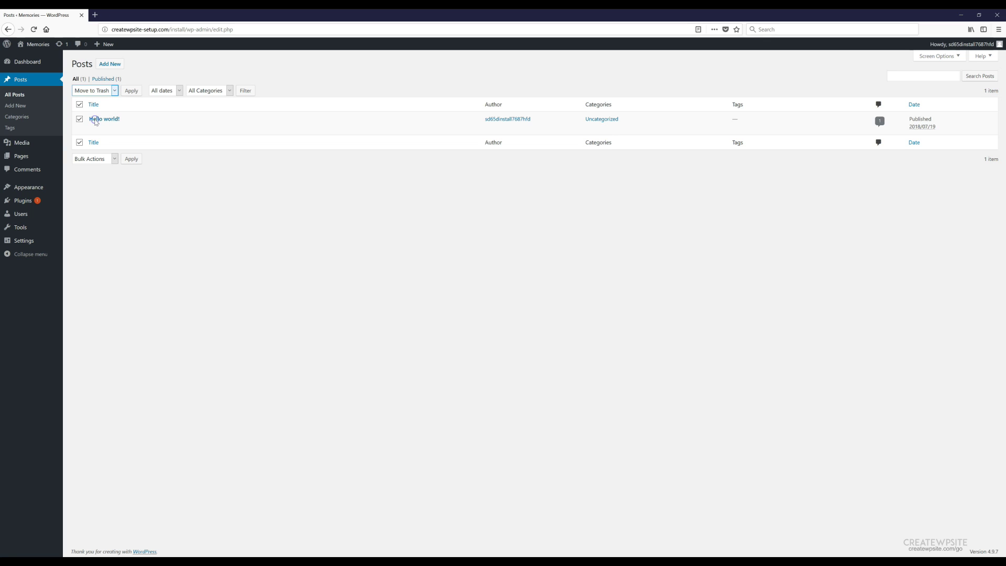
click(215, 266)
mouse_move(131, 119)
click(130, 93)
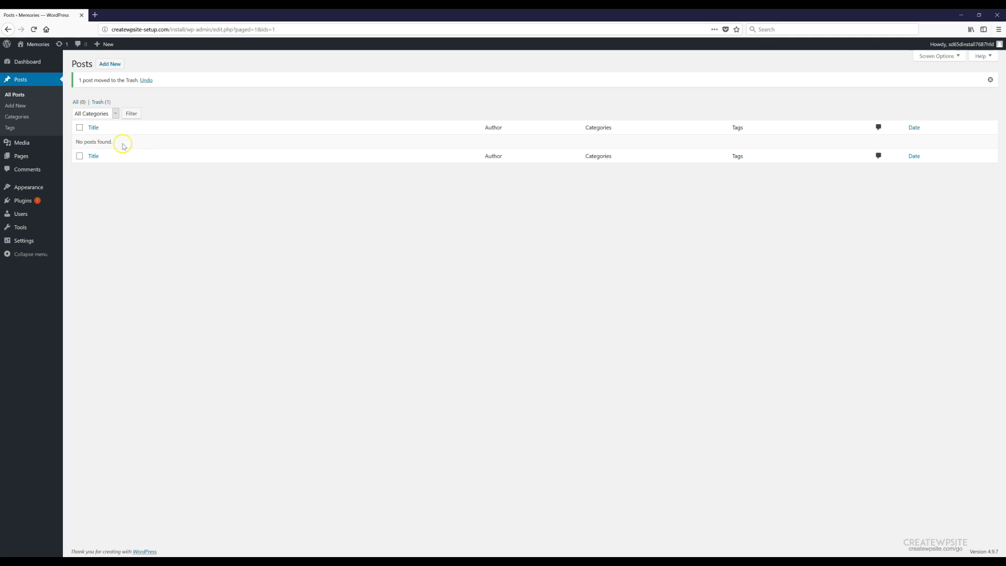
click(110, 65)
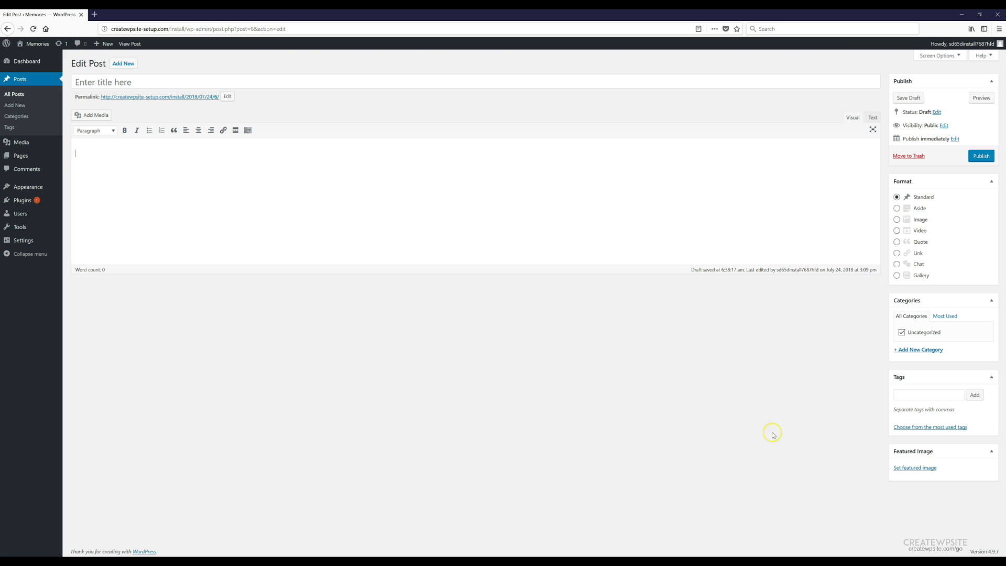
Upload 1.jpg and make it the new post's featured image.
click(917, 469)
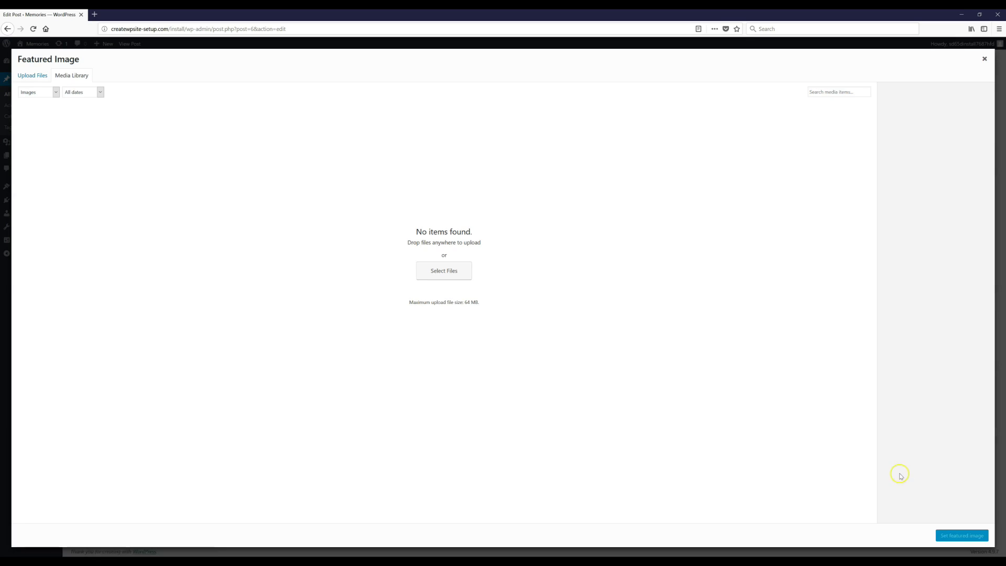
click(448, 271)
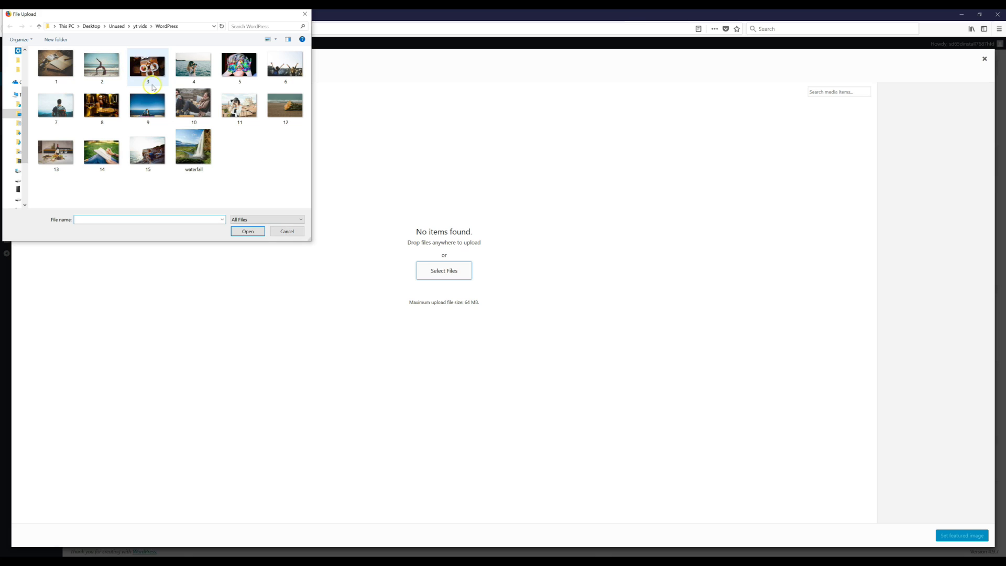
click(56, 75)
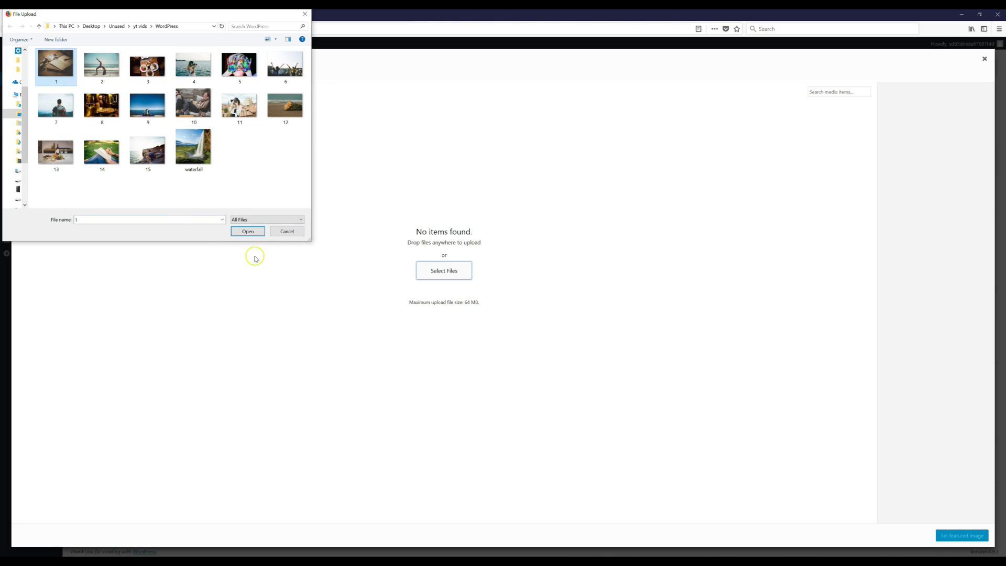
click(247, 231)
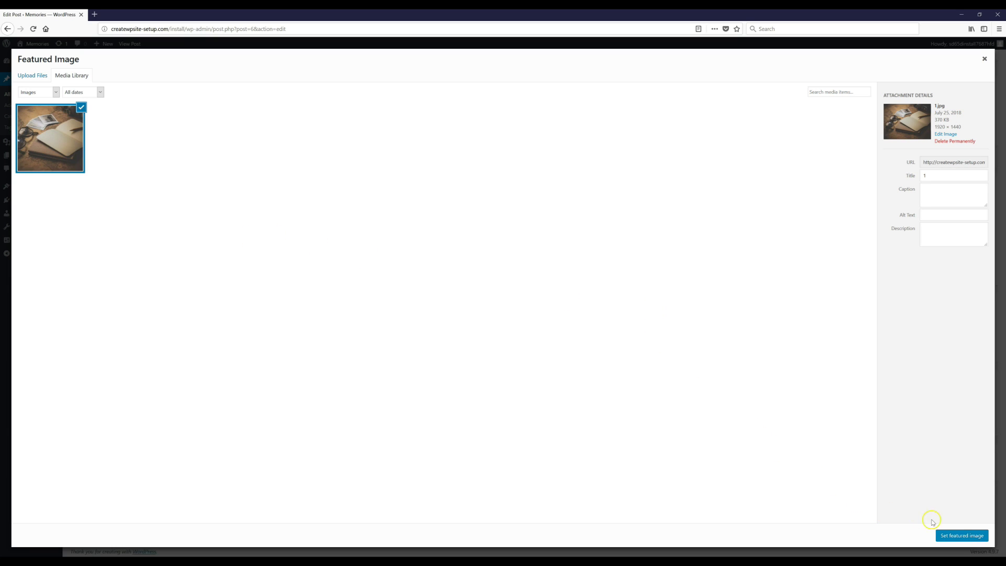
click(952, 536)
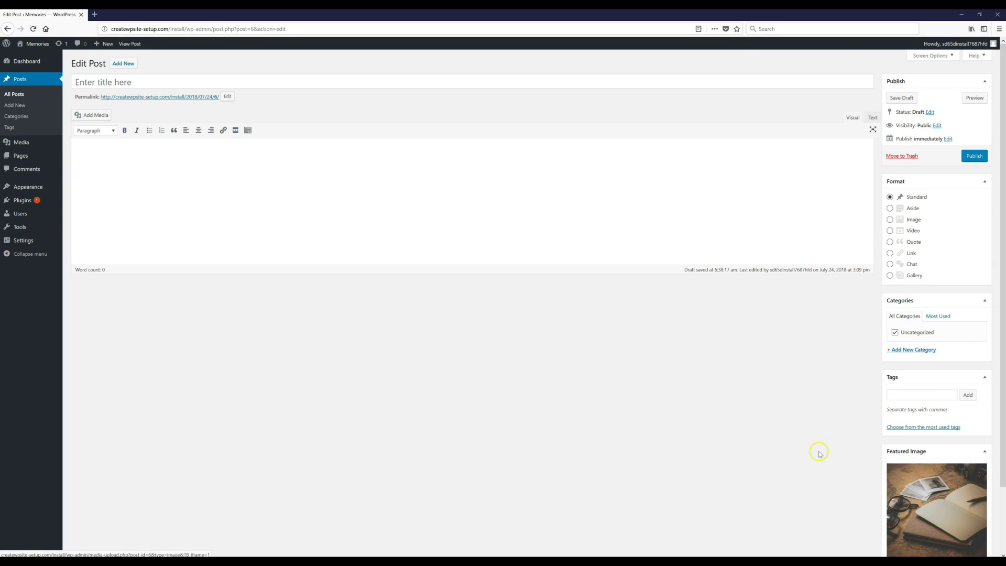
scroll(822, 450, down, 2)
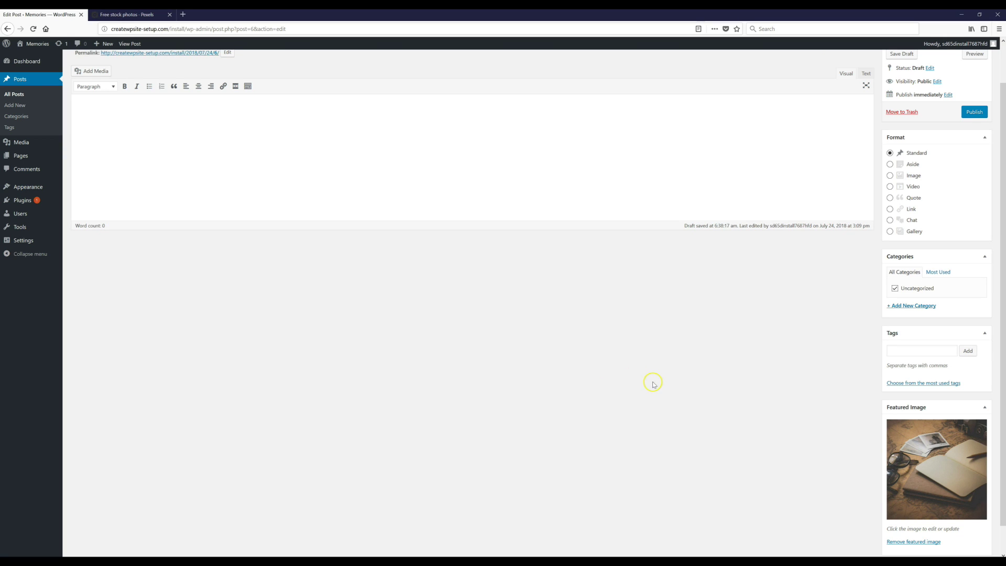
Switch to the 'Free stock photos - Pexels' browser tab.
click(133, 19)
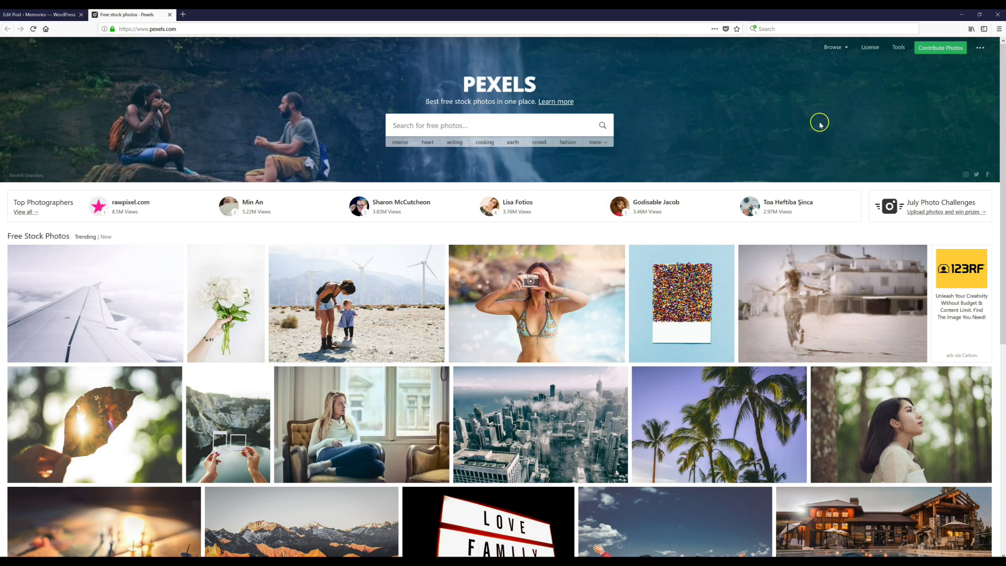
mouse_move(834, 50)
Title the post 'Thoughts & Reflecting', paste the Self-reflection article, and open Add Media.
key(ctrl+Tab)
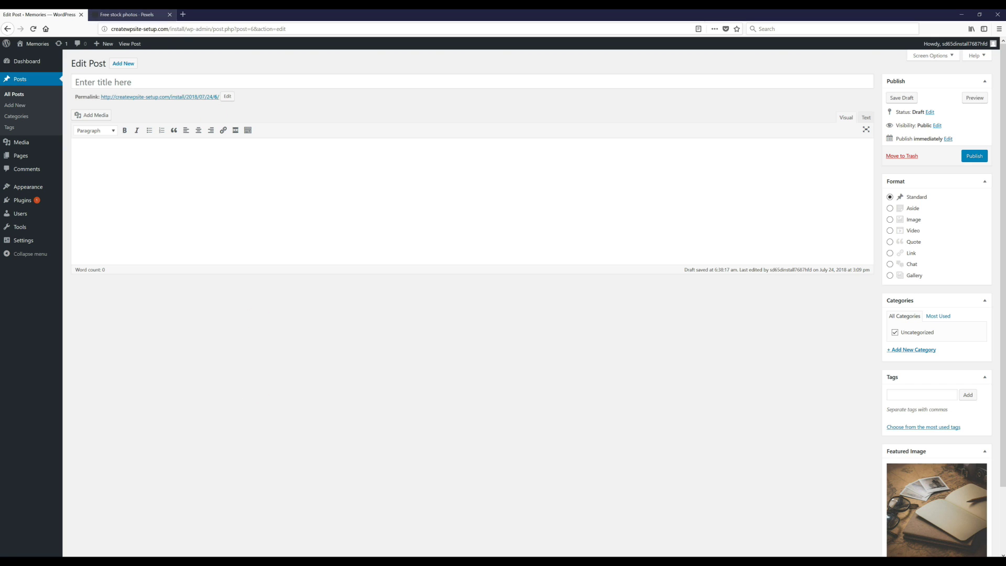
click(139, 84)
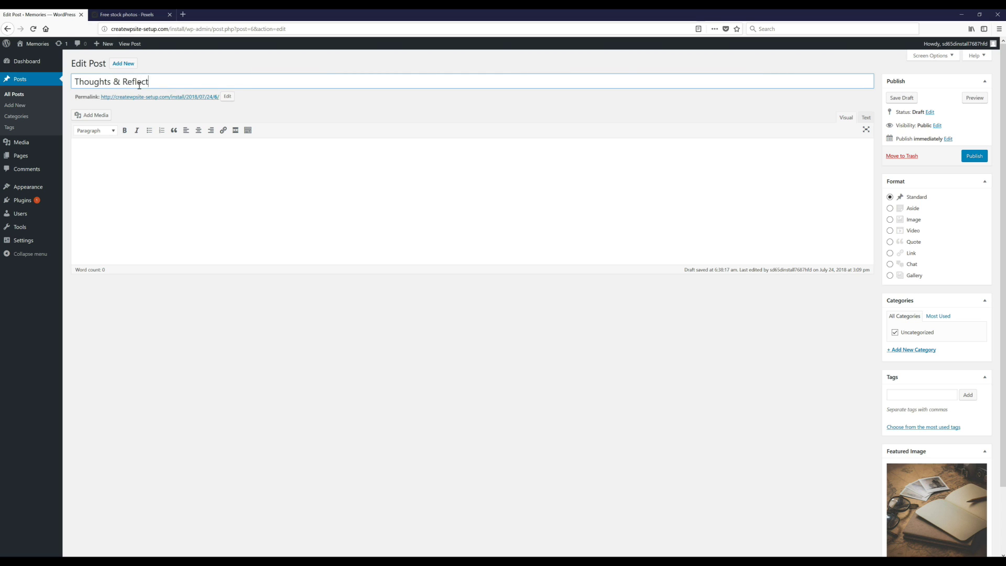
click(327, 165)
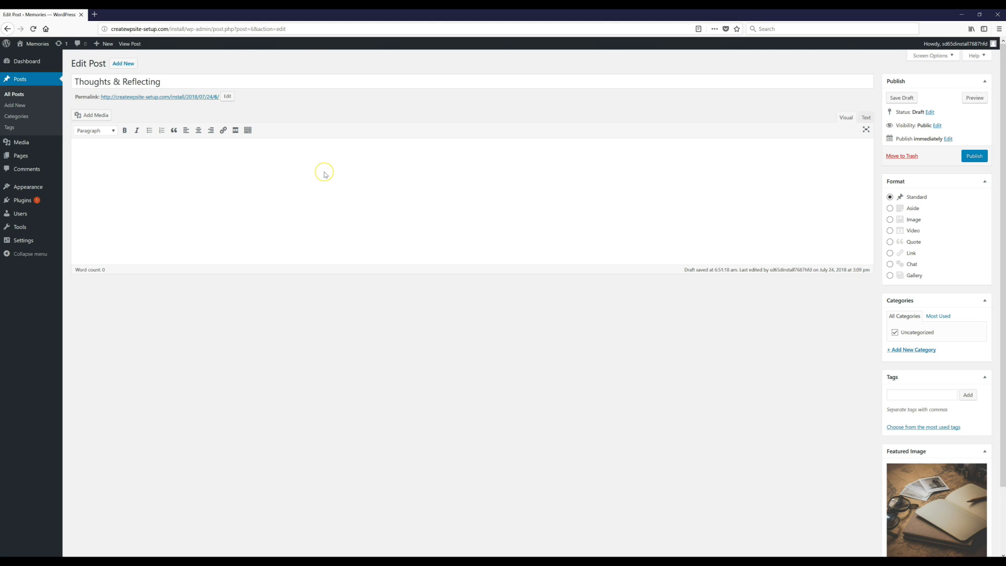
text(Self-reflection "Why are you so wary of thought?" said the philosopher. "Thought is the only way we have for organising the world." "True. But thought can organise the world so well that you are no longer able to see it." To his disciples he later said. "A thought is a screen, not a mirror; that is why you live in a thought envelope, untouched by Reality." This delightful tale by Anthony de Mello underscores the message; life is a filter reflecting your innermost thoughts. People consider their problems to come from outside conditions. They try in vain to change the world surrounding them in hope things will improve. This seldom works because their thoughts are out of alignment. It was the French-born novelist Anais Nin who said, "You do not see the world as it is. You see it as you are." What you hold in mind comes to life irrespective of your preferences. Life is a mirror; its reflection shines your image back to you. "External conditions mirror internal conditions, so straightening your room settles internal disorder" affirms authors Charlene Belitz and Meg Lundstrom in, The Power of Flow: Practical Ways to Transform Your Life with Meaningful Coincidence. If you agree the world is volatile, you will look for evidence to substantiate this. You might tune into the news and hear of unfortunate incidents that confirm your beliefs.)
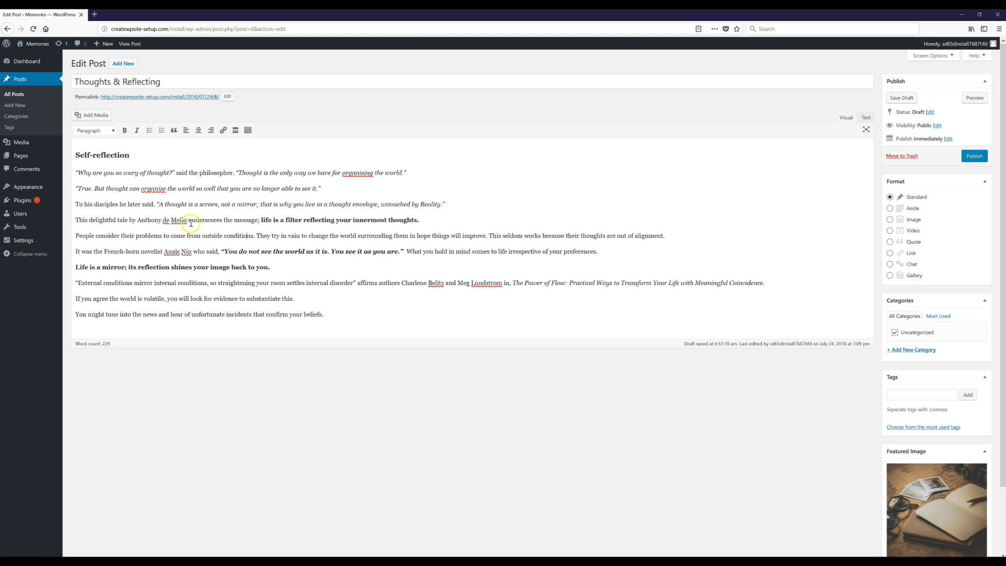
click(78, 130)
click(87, 117)
click(87, 118)
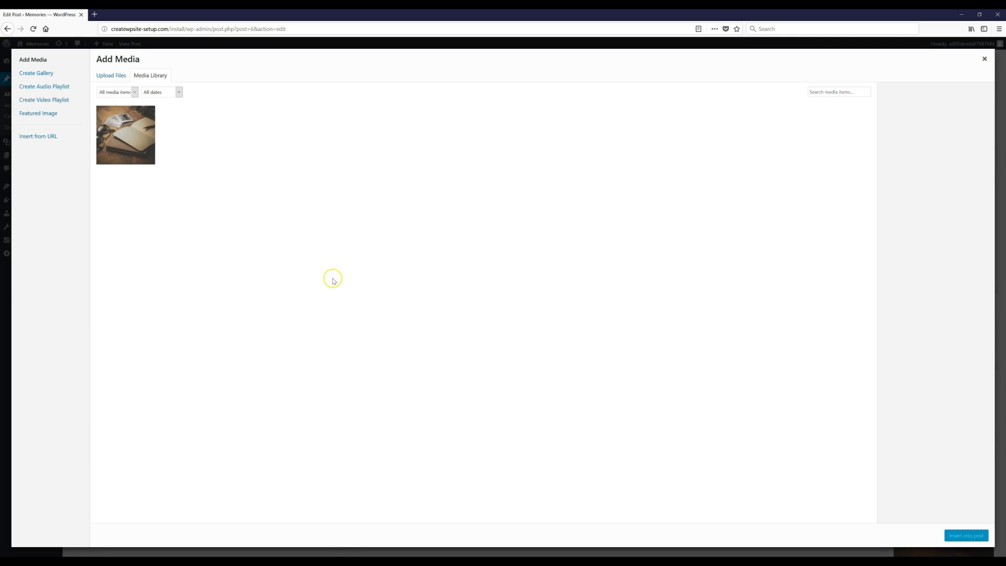
Upload waterfall.jpg, keep it at Full Size 300 × 300, and insert it.
click(111, 78)
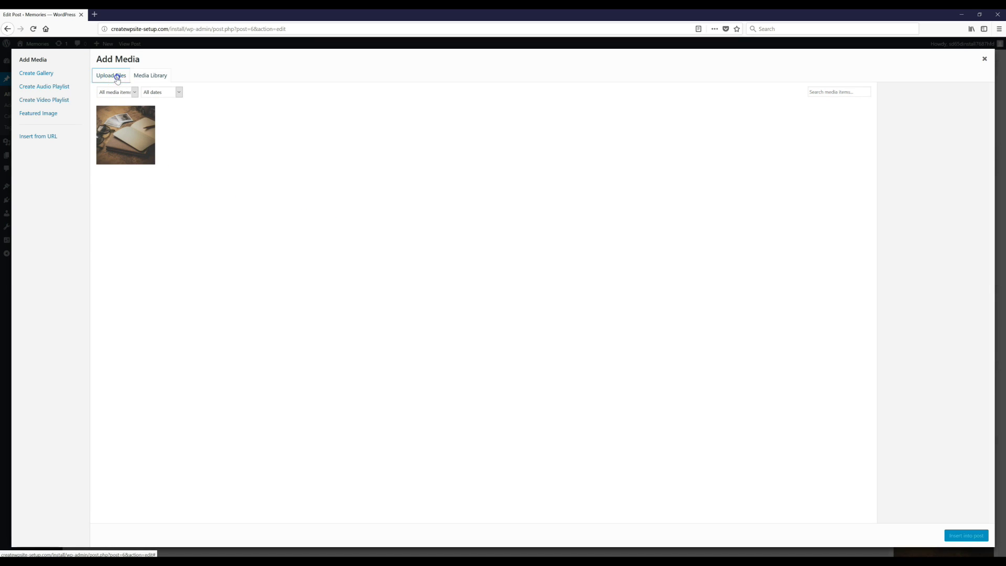
click(535, 265)
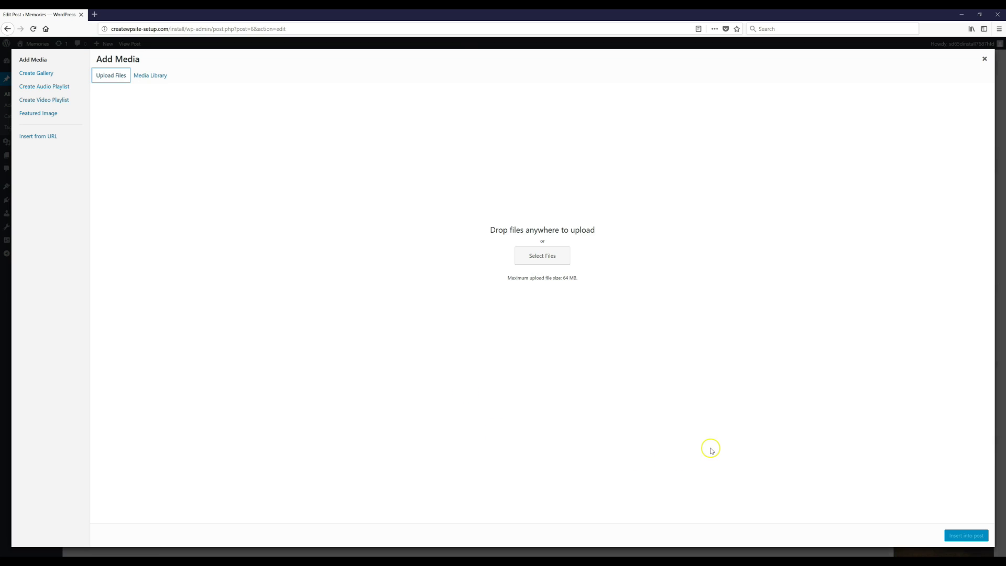
click(537, 255)
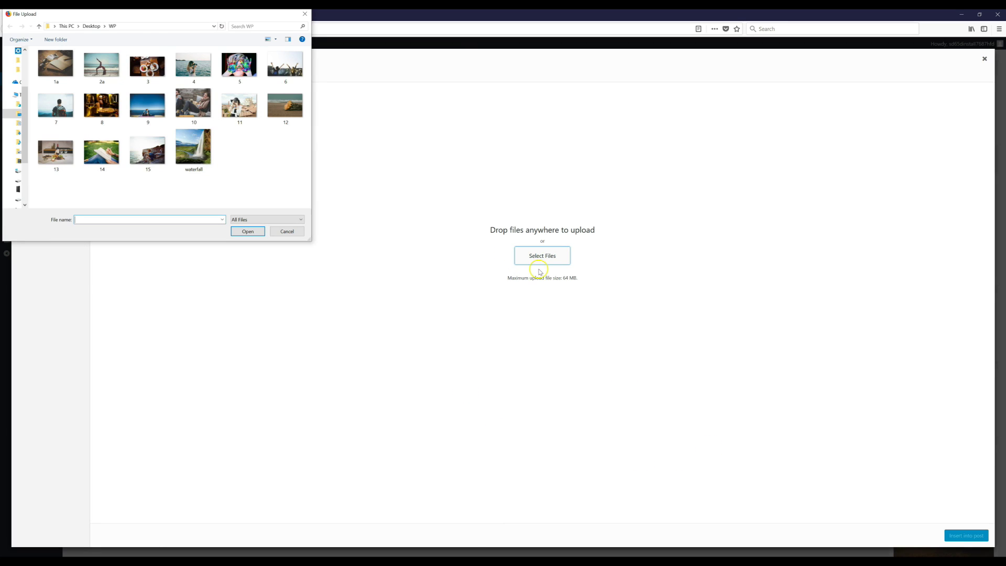
click(193, 148)
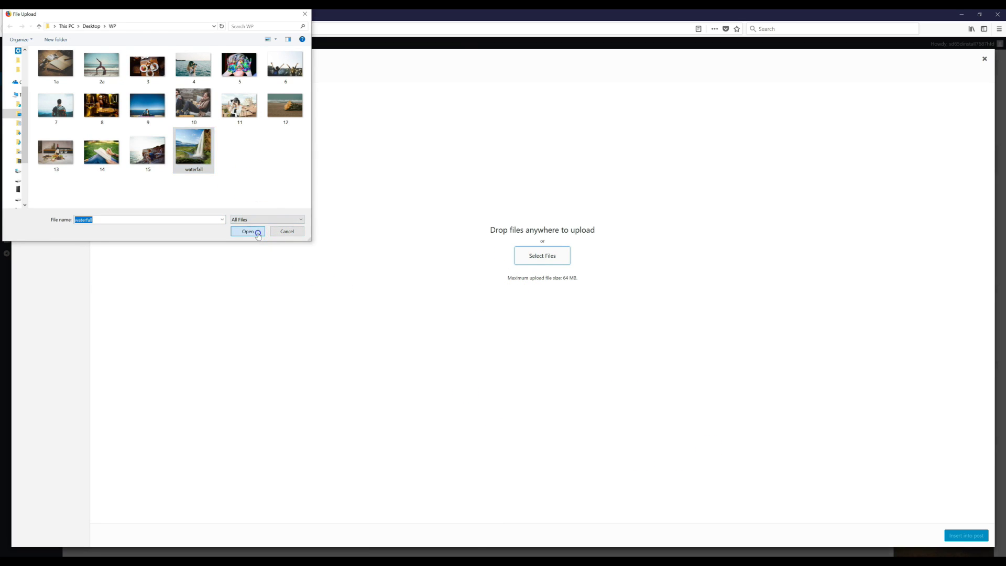
click(248, 231)
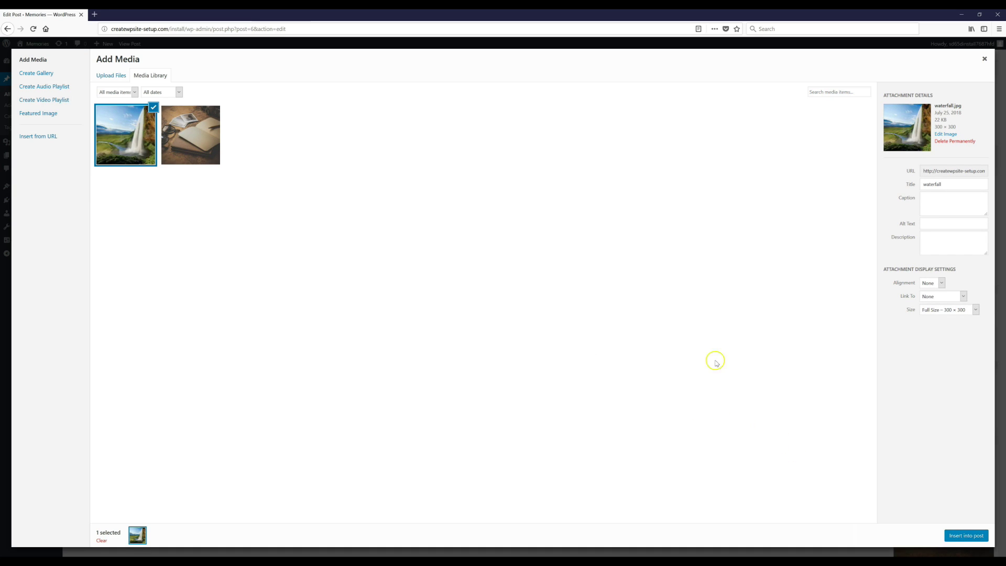
click(943, 310)
click(952, 329)
click(966, 536)
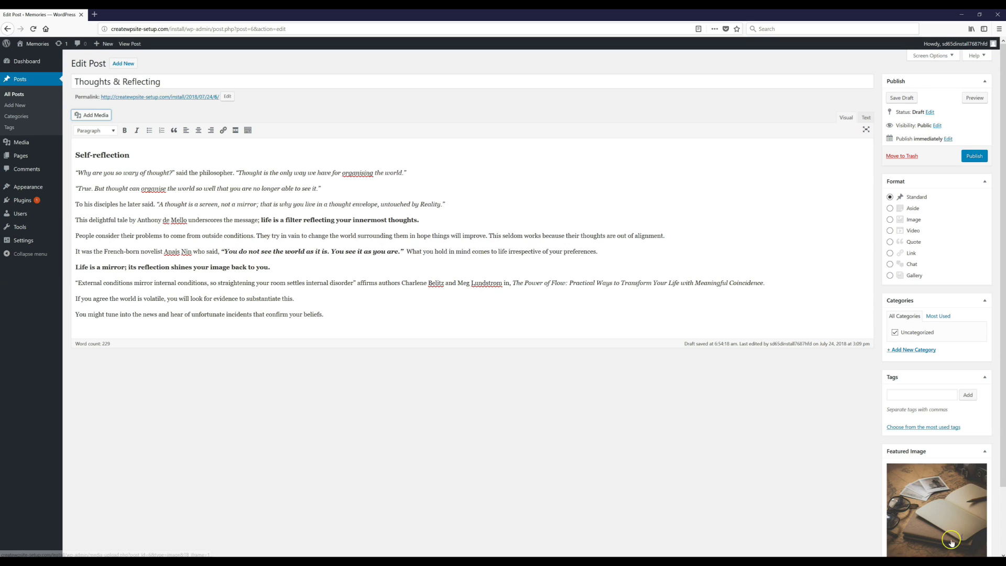
Try right and center alignment on the waterfall image, then settle on left alignment.
click(145, 279)
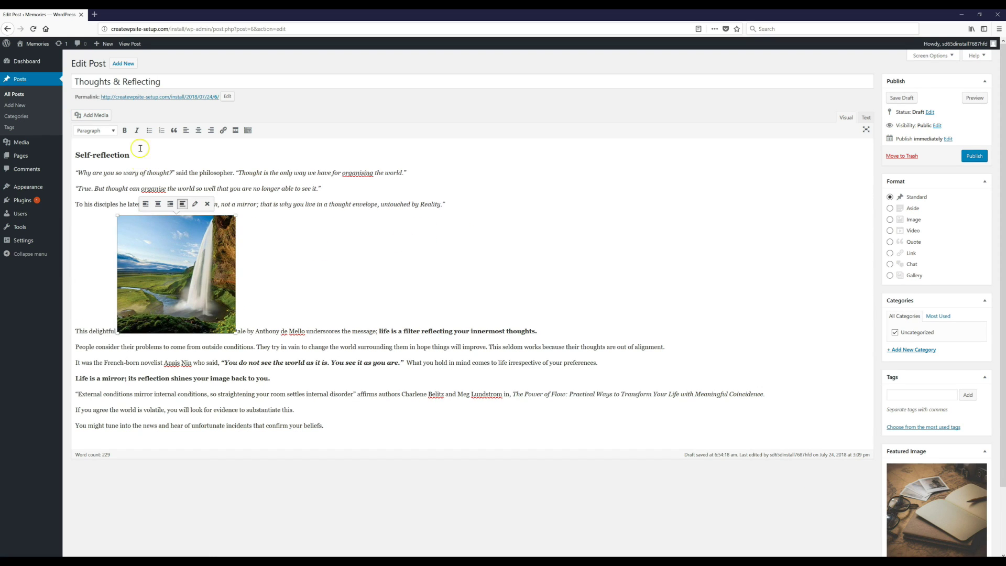
click(185, 131)
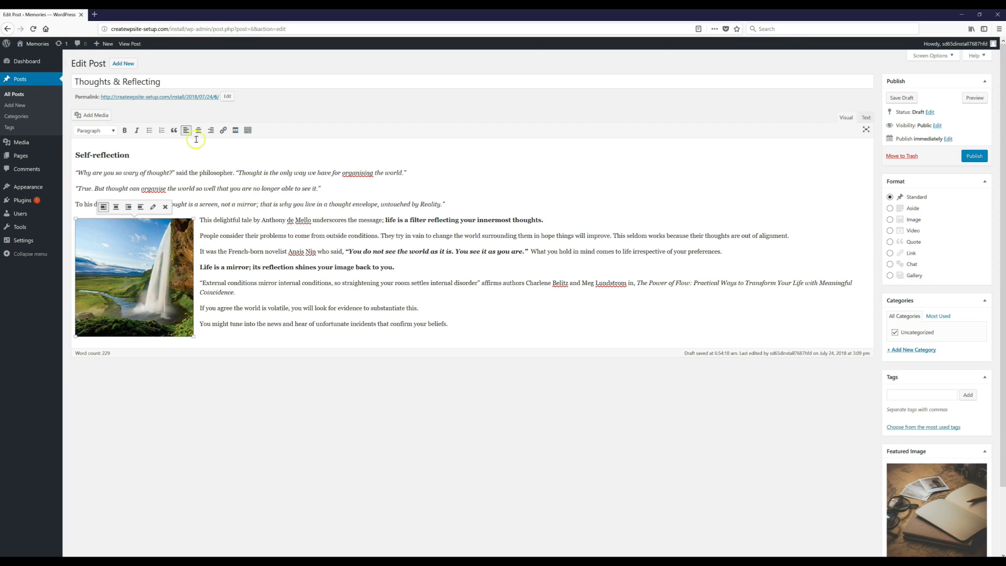
click(212, 131)
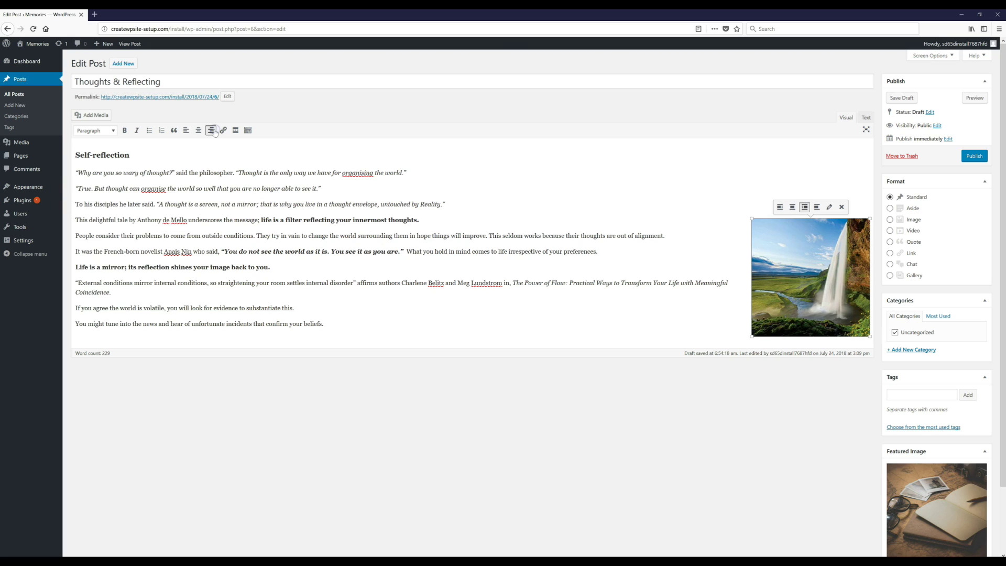
click(198, 131)
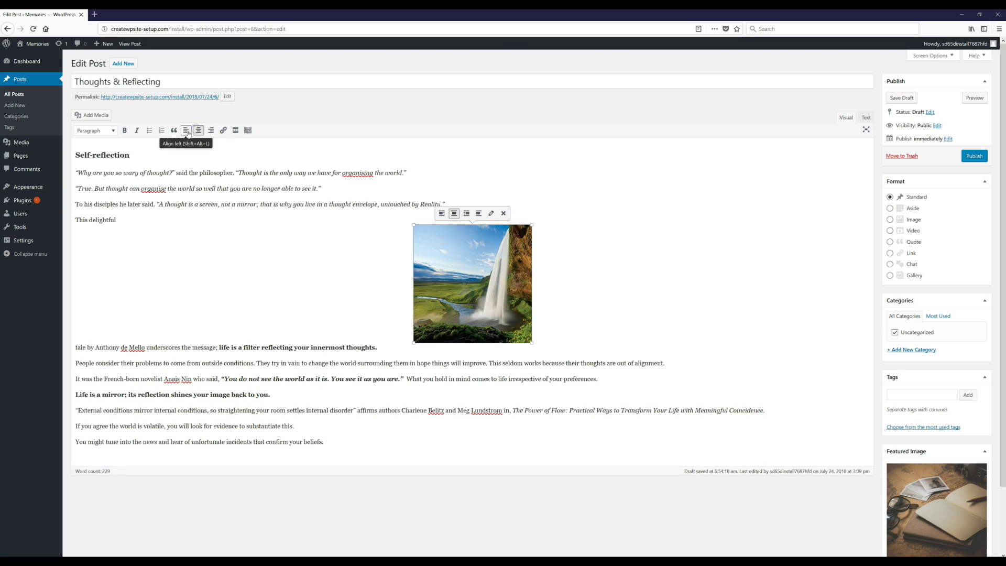
click(185, 131)
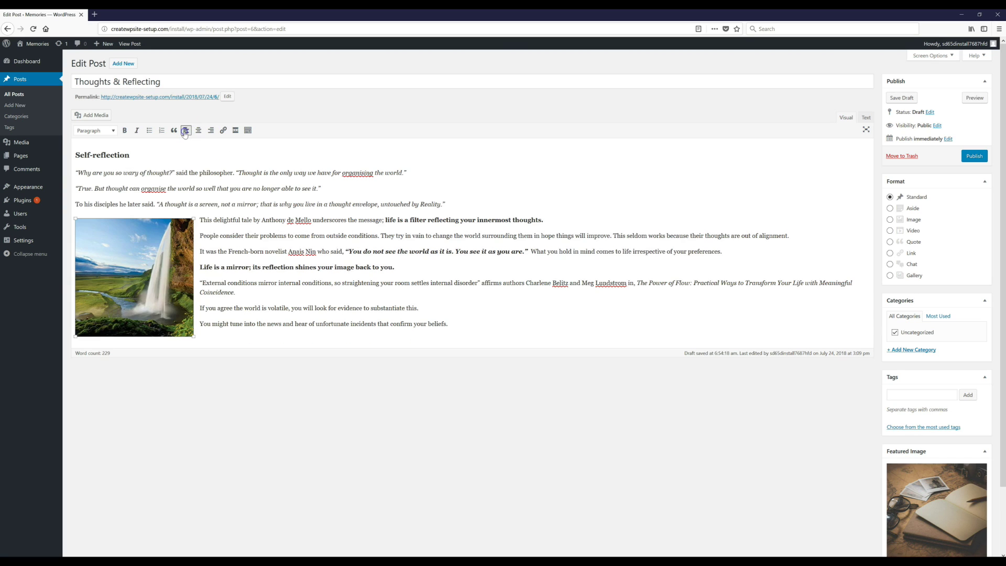
click(283, 278)
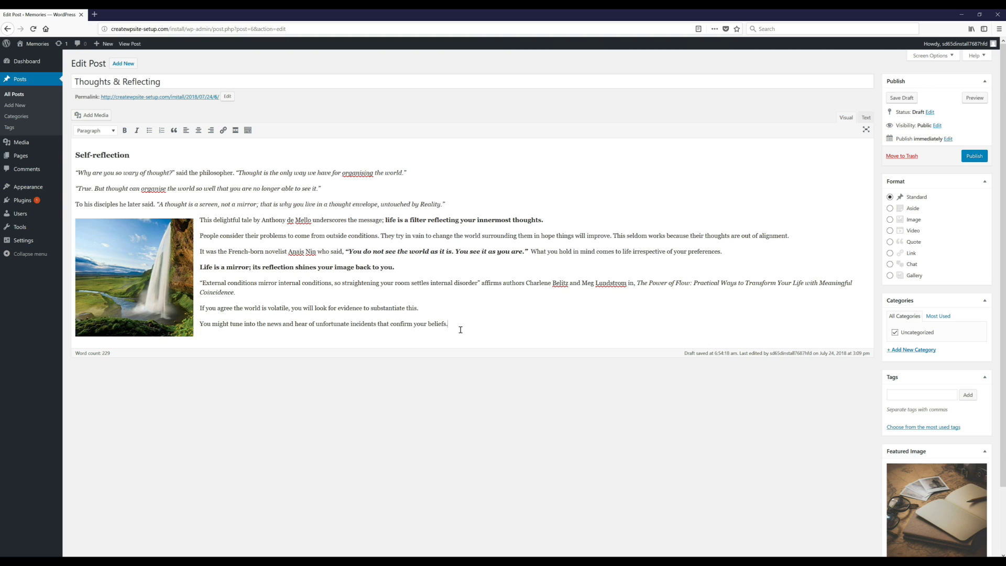
click(255, 173)
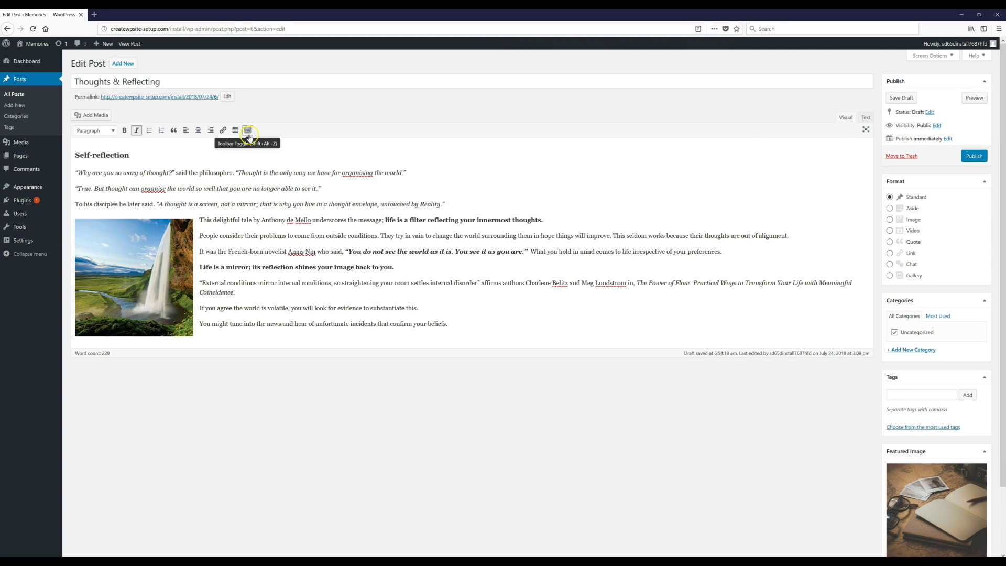
Show the extended formatting toolbar and keep the Paragraph style.
click(248, 130)
click(102, 146)
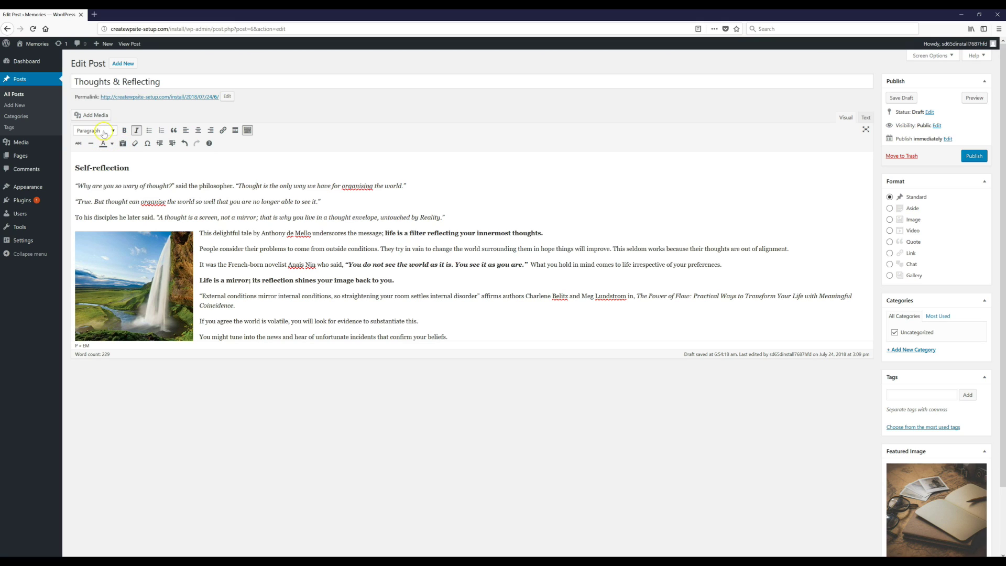
click(113, 131)
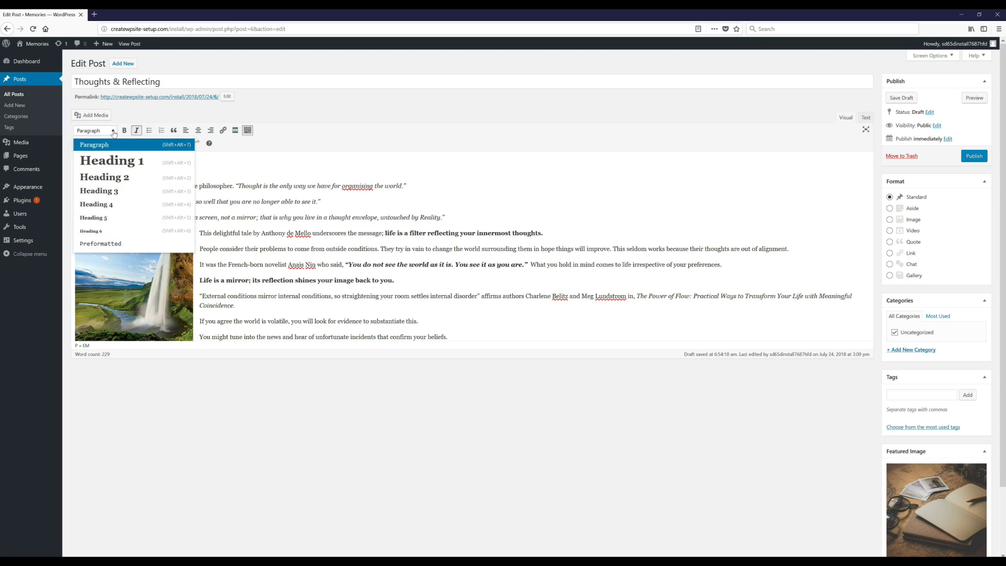
click(113, 131)
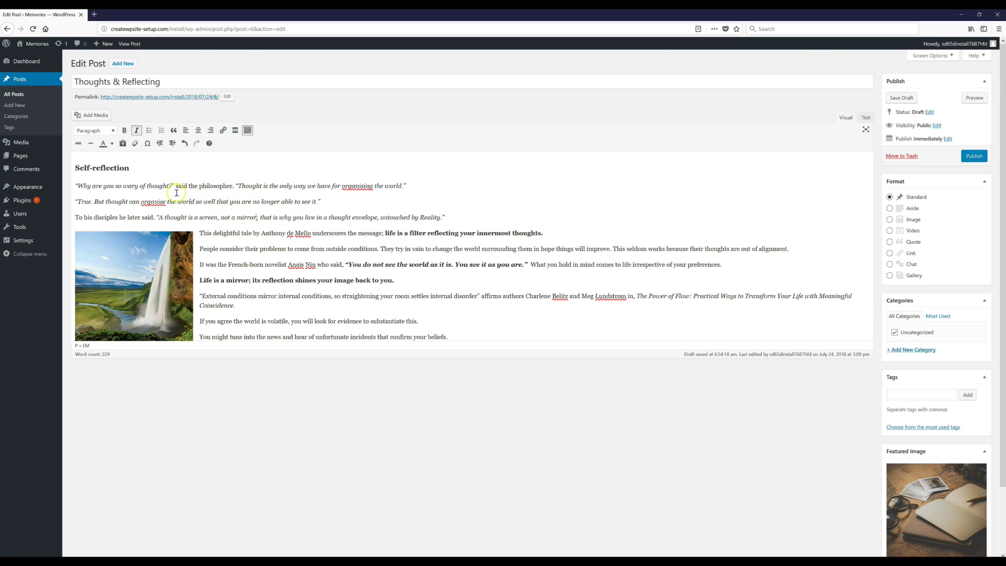
Link the words 'said the philosopher' to google.com and check the link.
drag(176, 186, 233, 186)
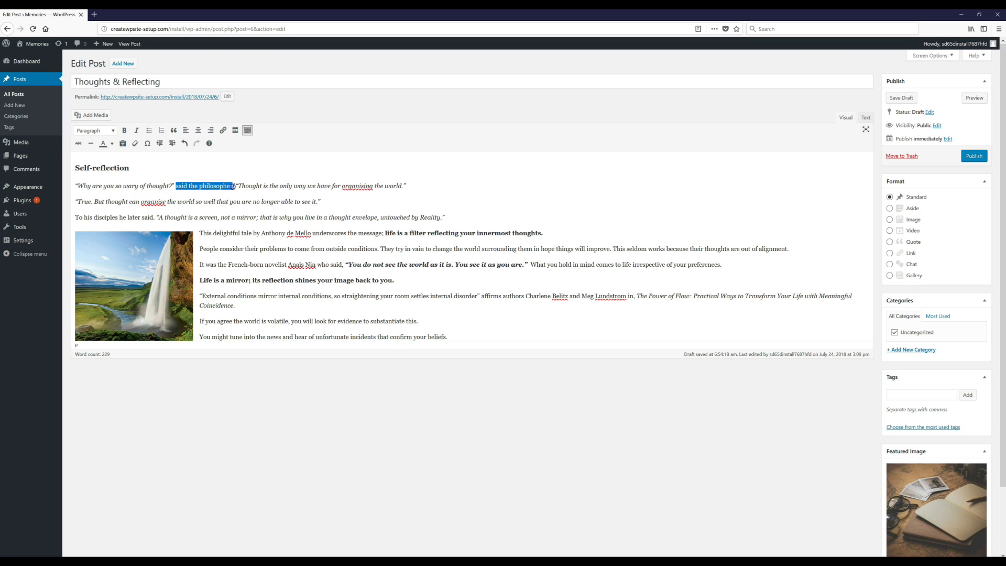
click(223, 130)
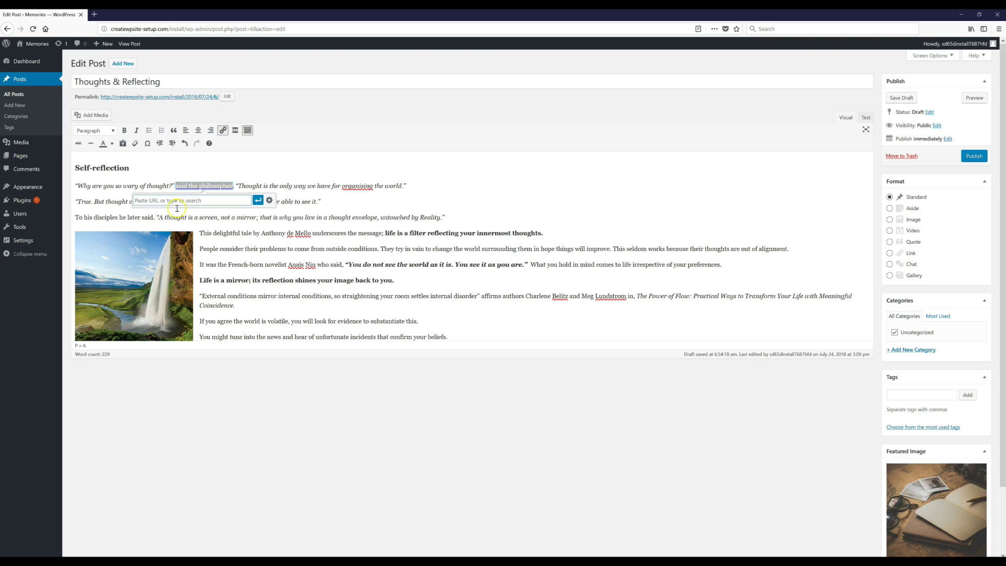
text(google.com)
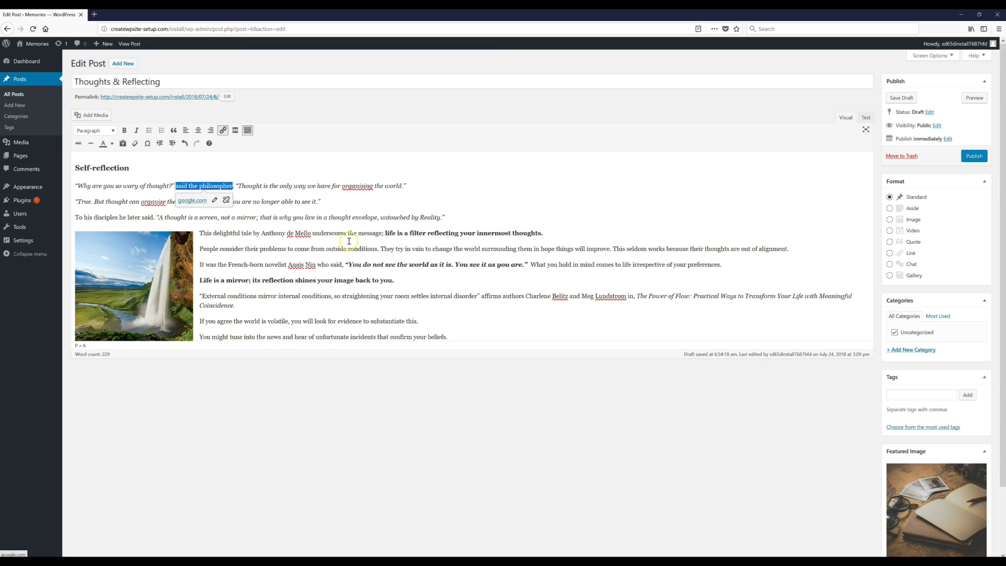
click(257, 200)
click(322, 181)
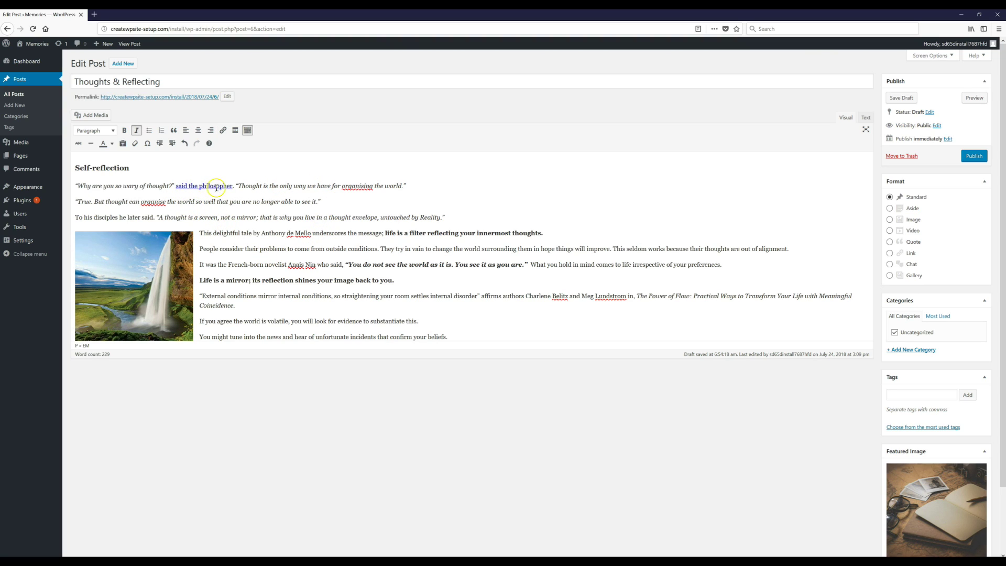
click(212, 184)
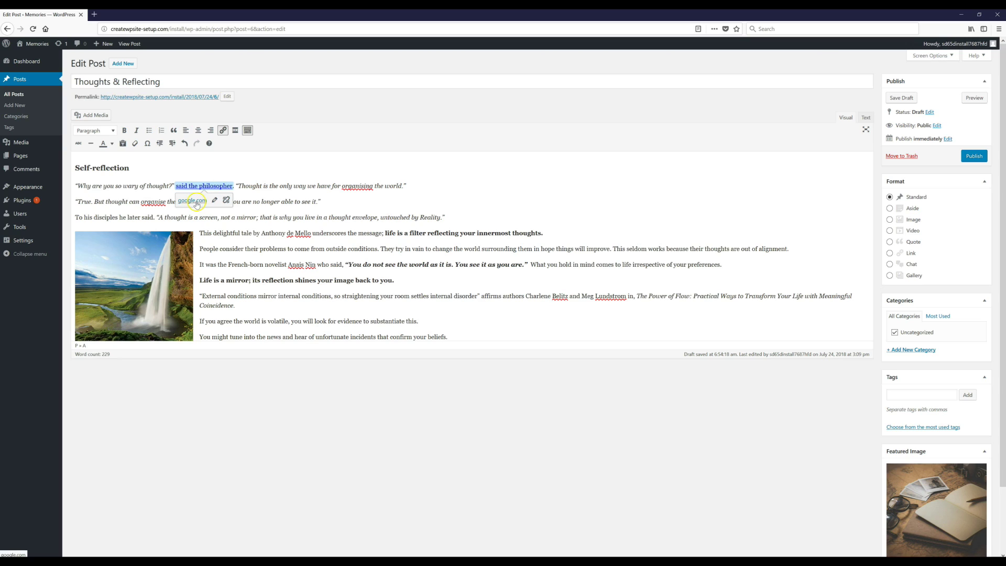
click(243, 187)
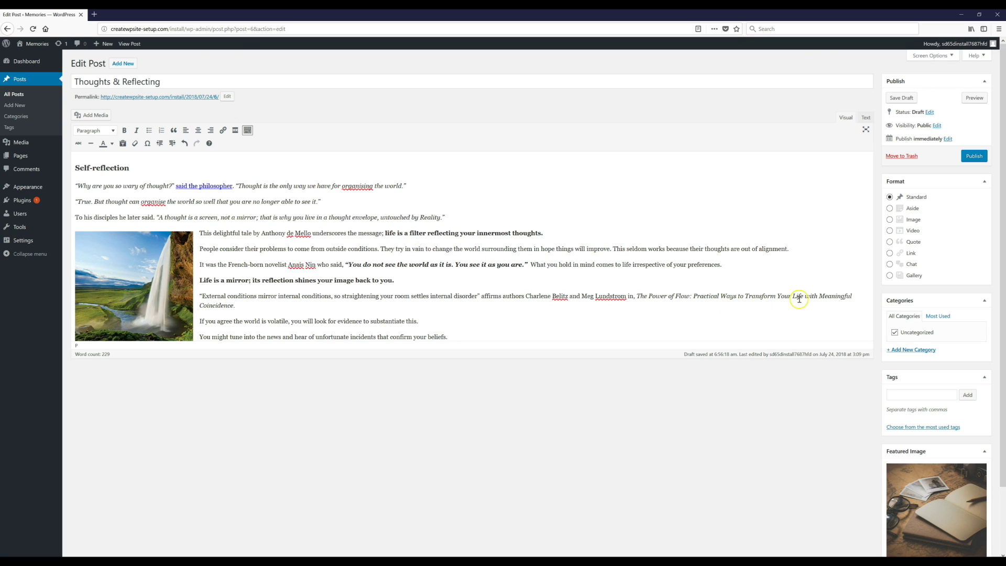
Publish the Thoughts & Reflecting post, then open the live Memories site in a new tab.
click(966, 162)
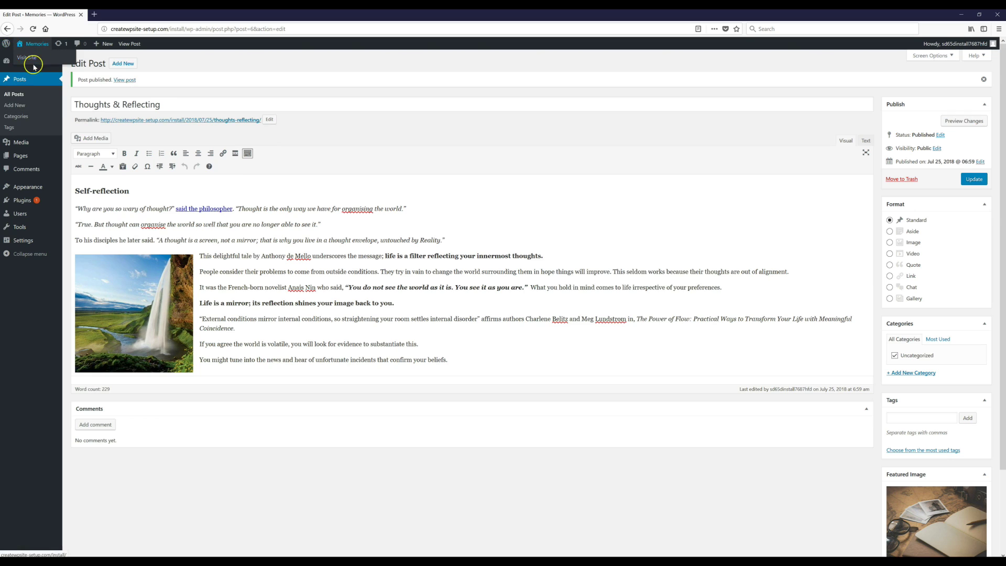
right_click(32, 57)
click(52, 62)
click(135, 15)
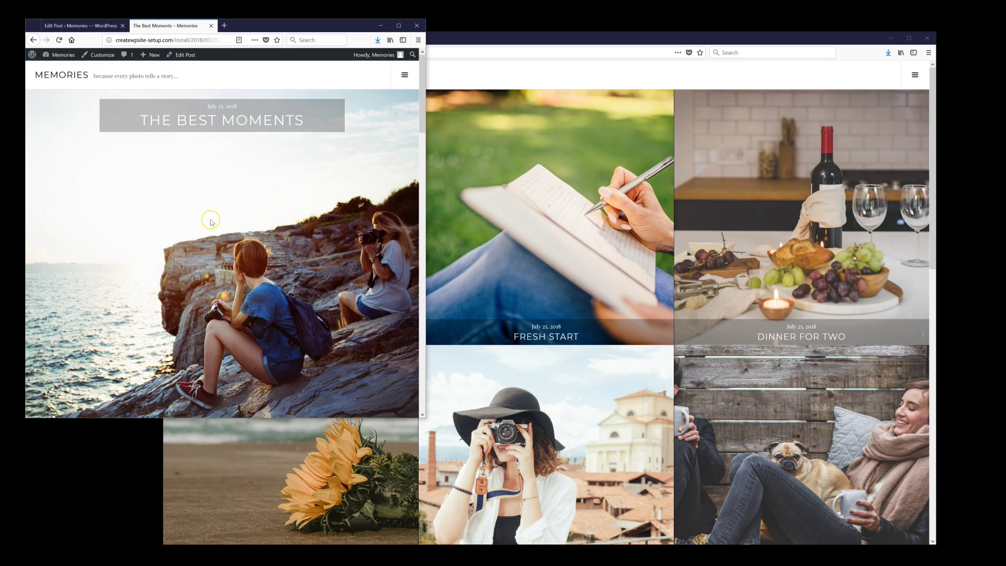
scroll(212, 226, down, 10)
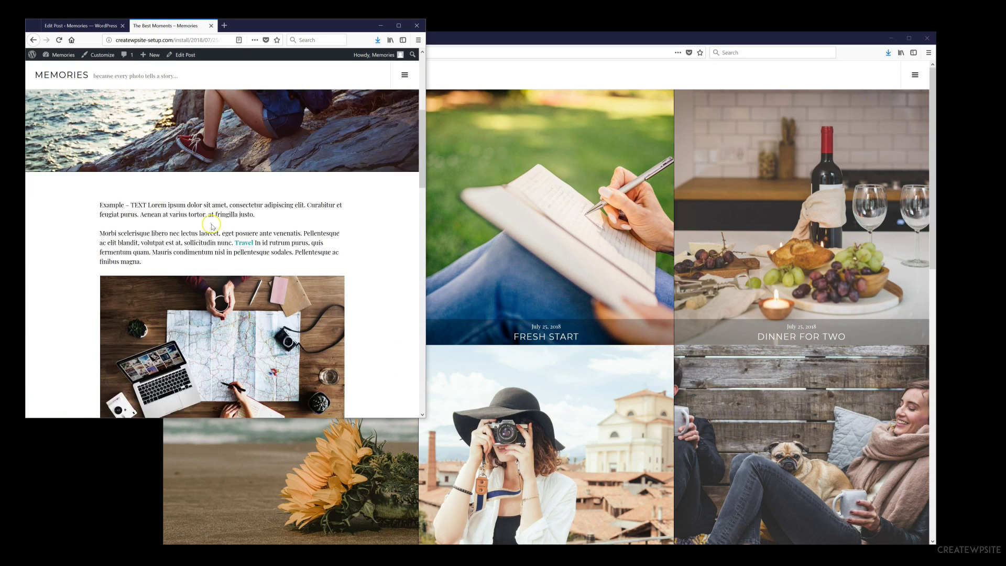
Minimize the small post window and reposition the browser to browse the Memories post grid.
scroll(212, 227, down, 10)
scroll(211, 226, down, 6)
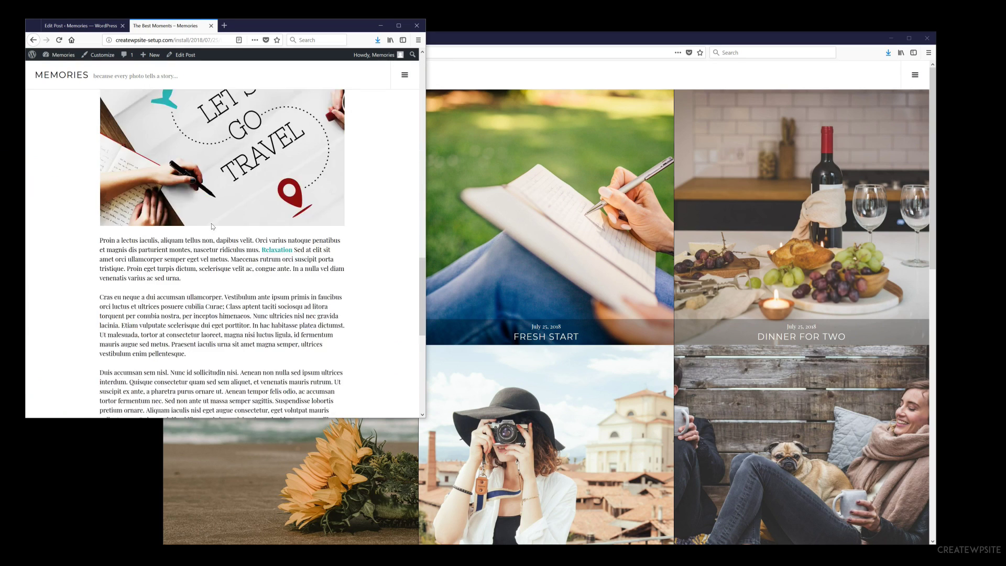
scroll(212, 227, up, 8)
scroll(211, 227, up, 10)
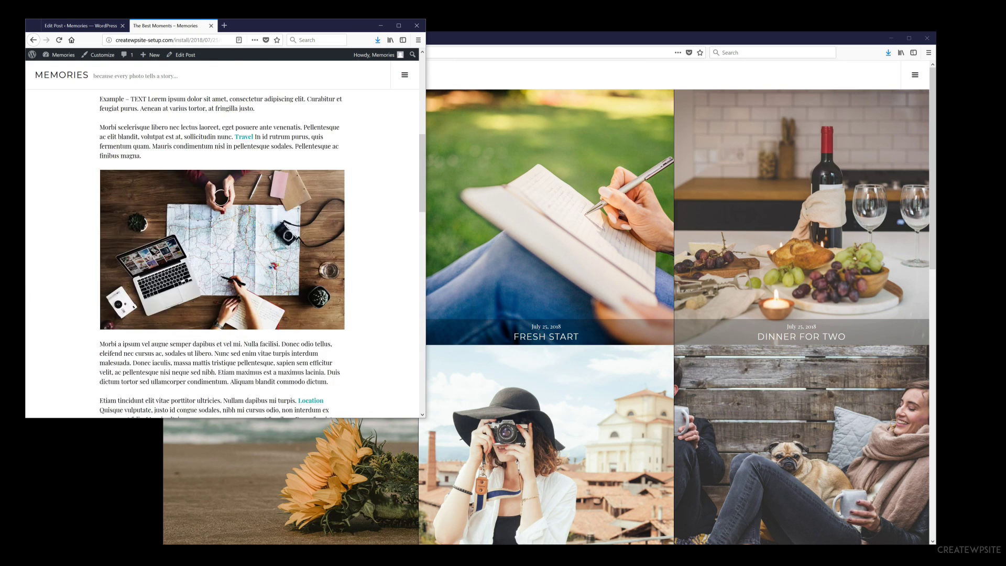
click(381, 25)
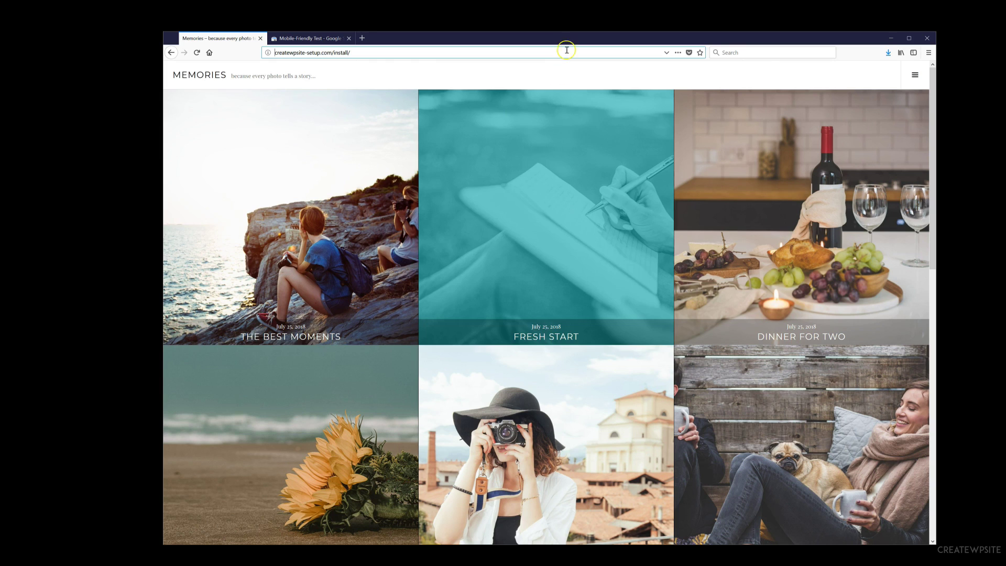
drag(460, 39, 419, 27)
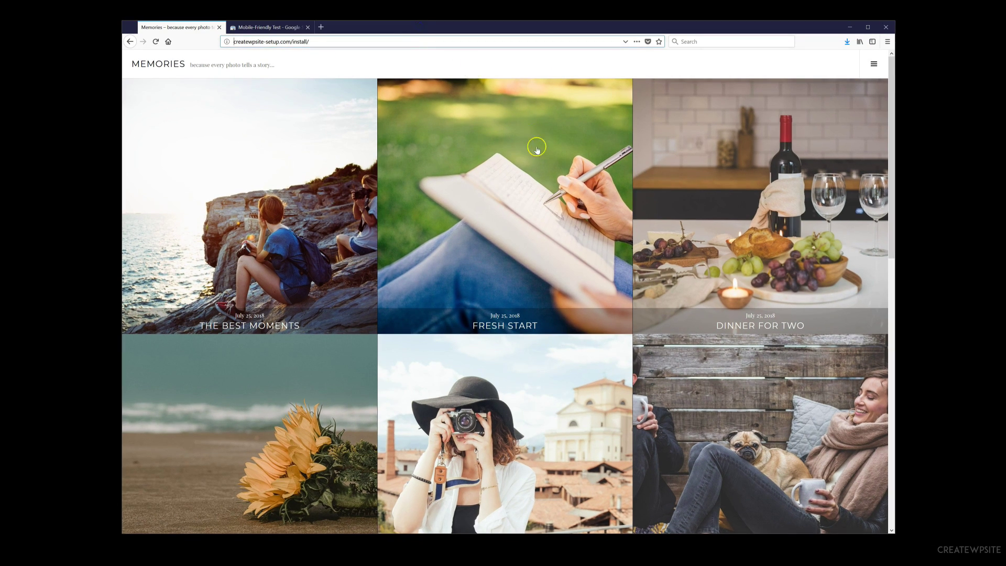
scroll(539, 221, down, 2)
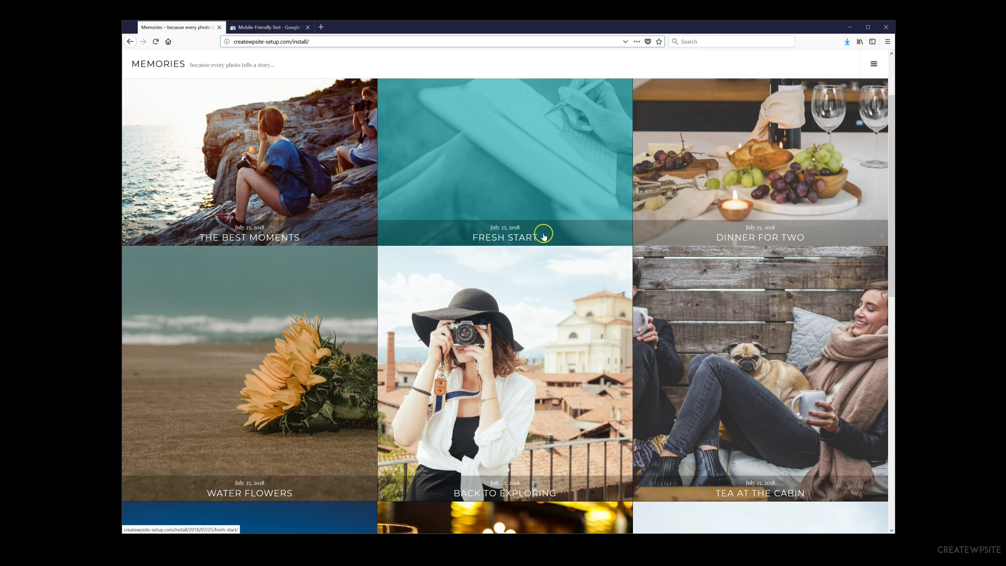
scroll(534, 226, down, 2)
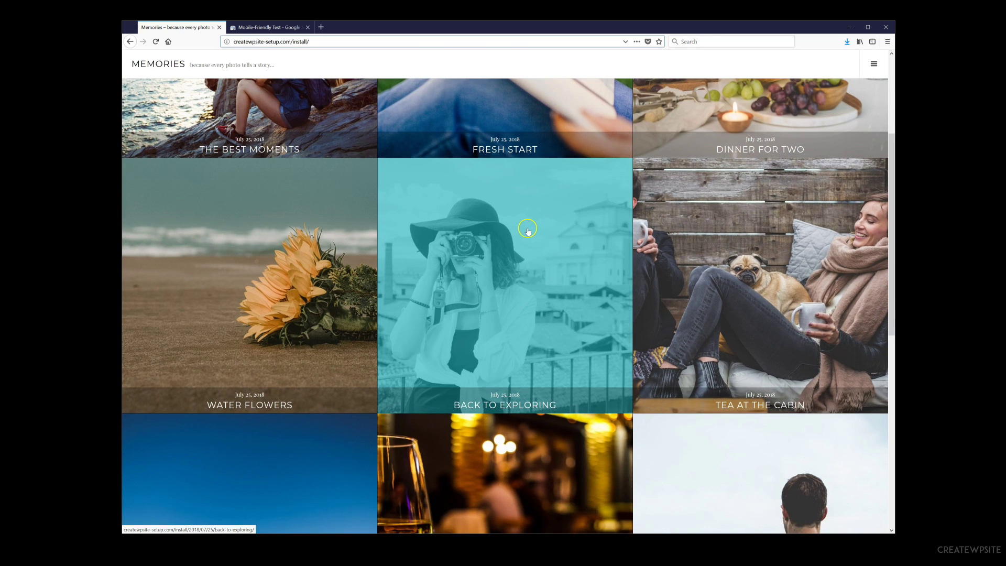
scroll(533, 228, up, 4)
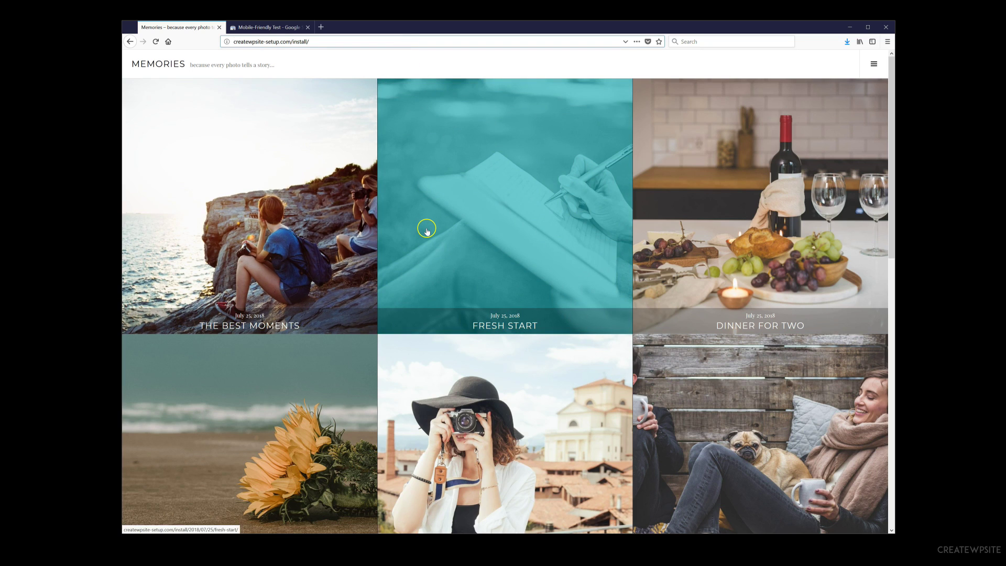
Review the Mobile-Friendly Test results, then return to the Memories site tab.
click(257, 27)
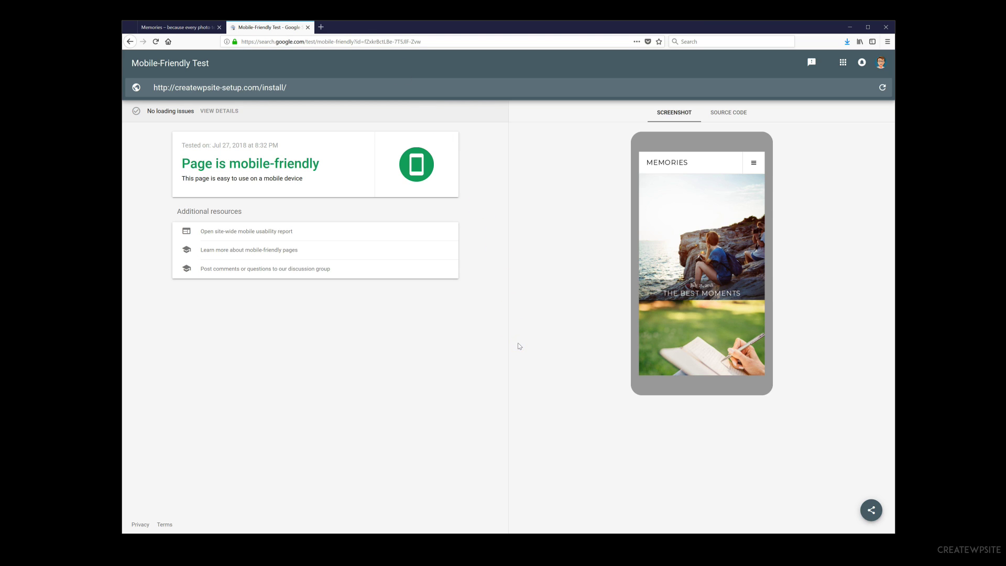
drag(518, 343, 516, 428)
key(ctrl+shift+Tab)
scroll(522, 204, down, 3)
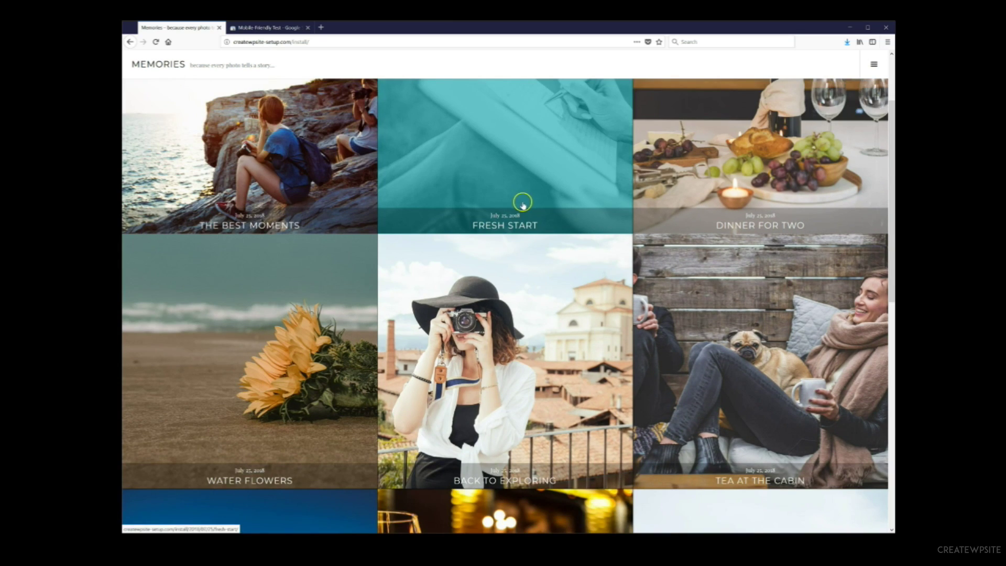
scroll(523, 205, down, 5)
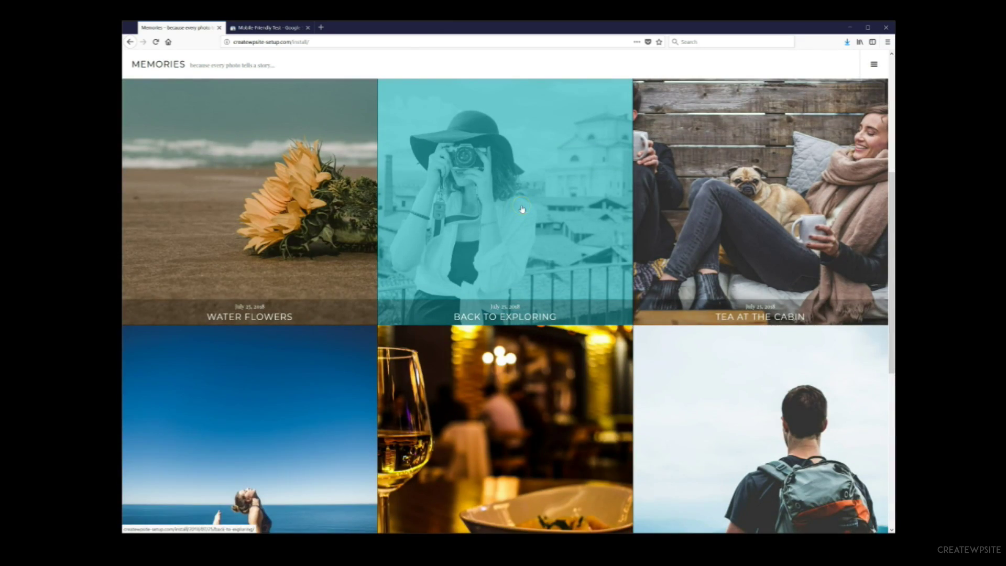
scroll(523, 208, up, 8)
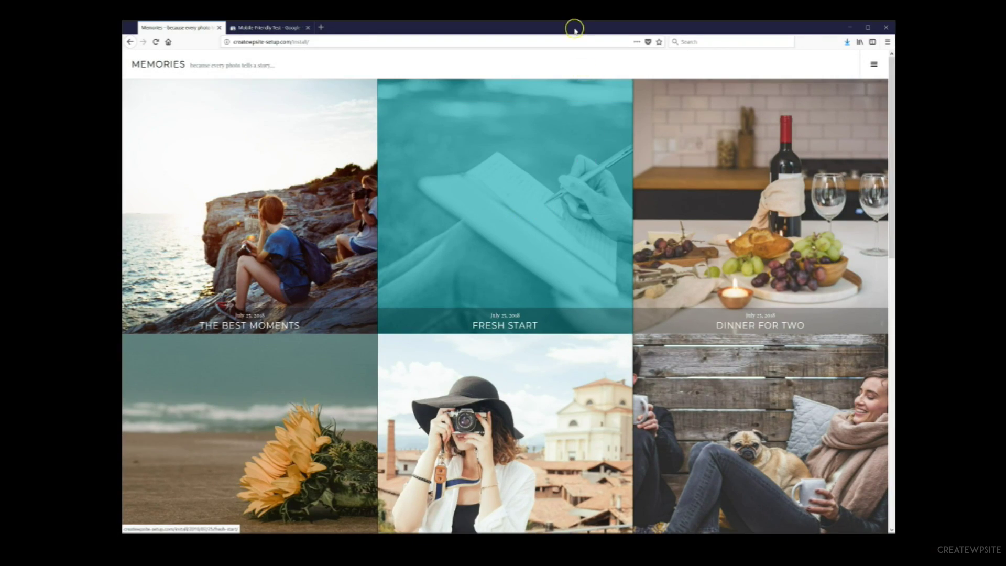